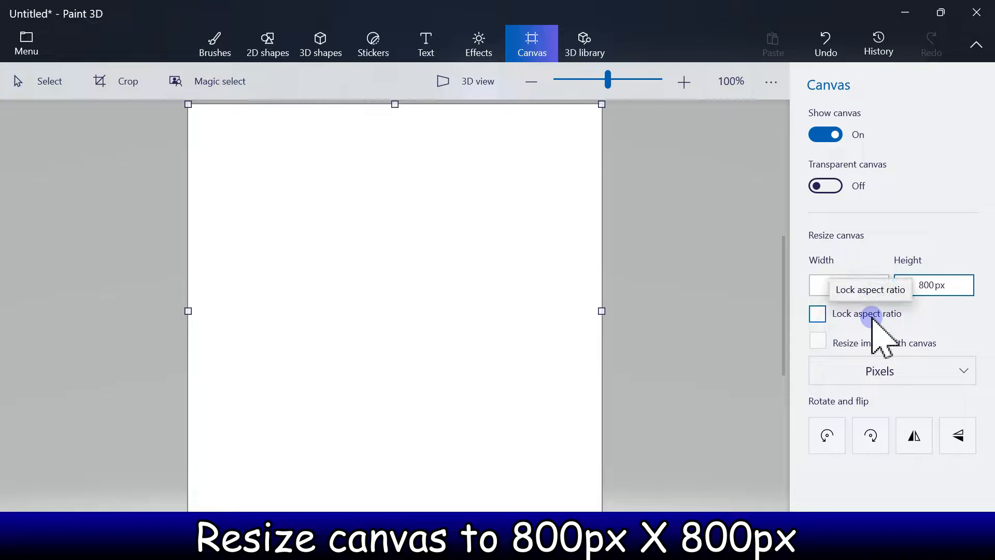
Draw a large unfilled circle with a 5 px black outline in the upper left part of the canvas as the body
click(222, 52)
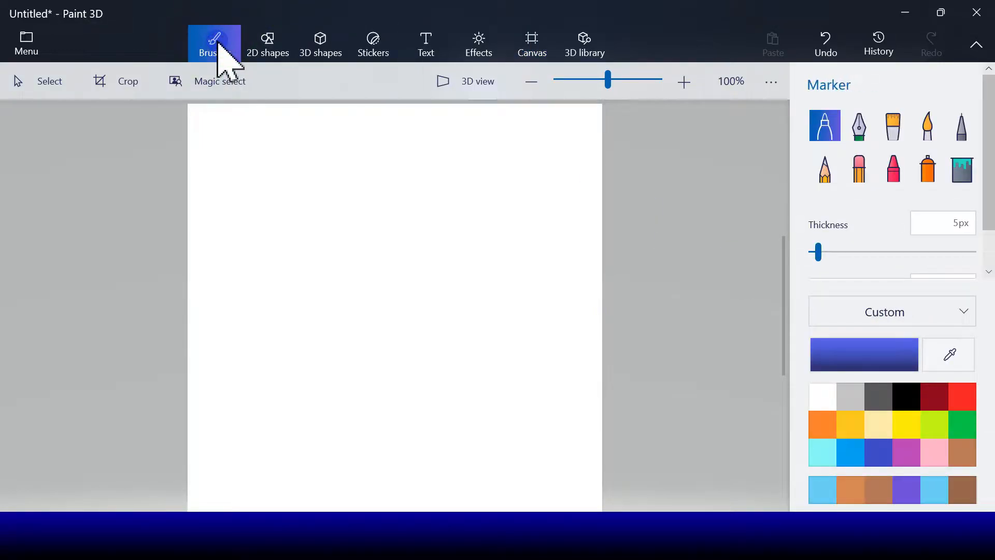
click(268, 52)
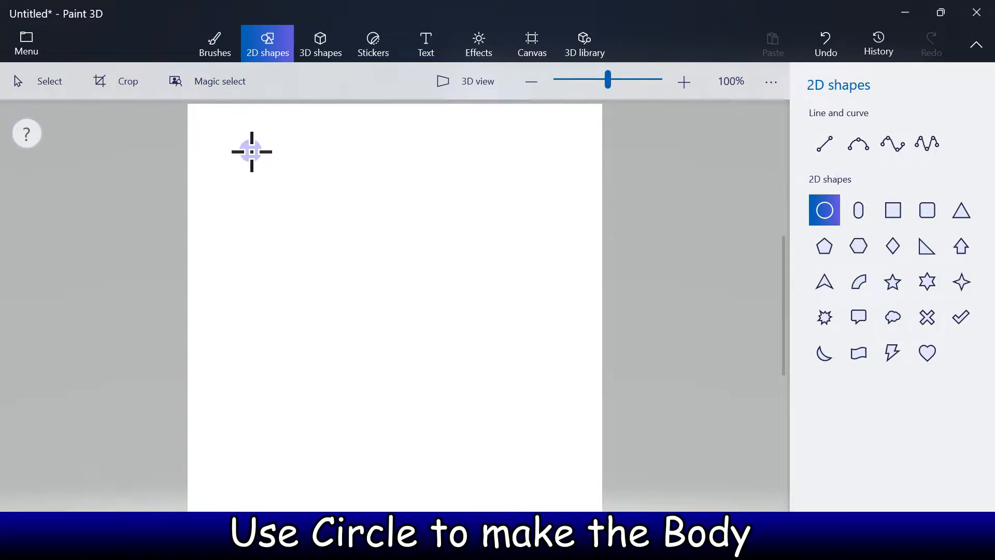
drag(249, 150, 491, 400)
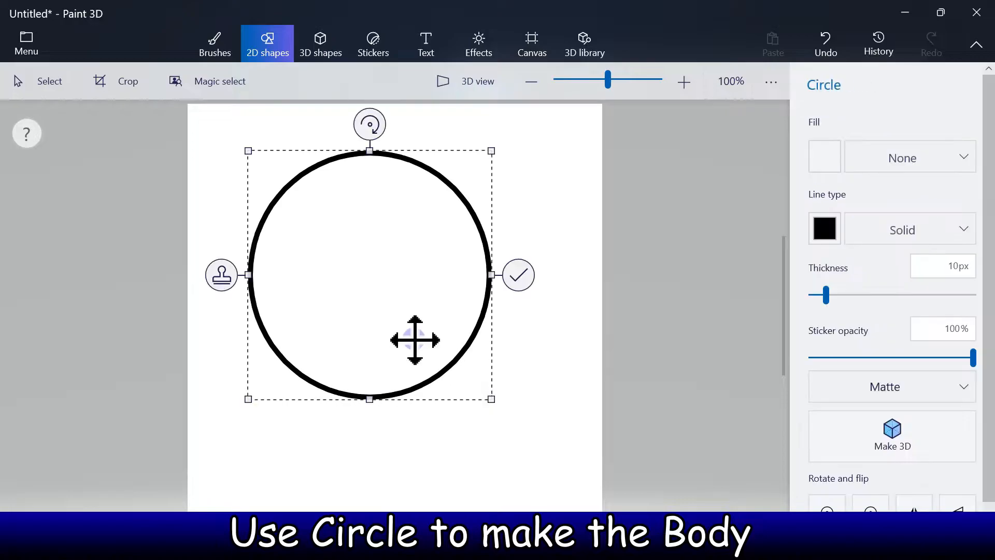
drag(411, 337, 391, 336)
drag(467, 393, 435, 354)
click(827, 296)
drag(827, 296, 819, 297)
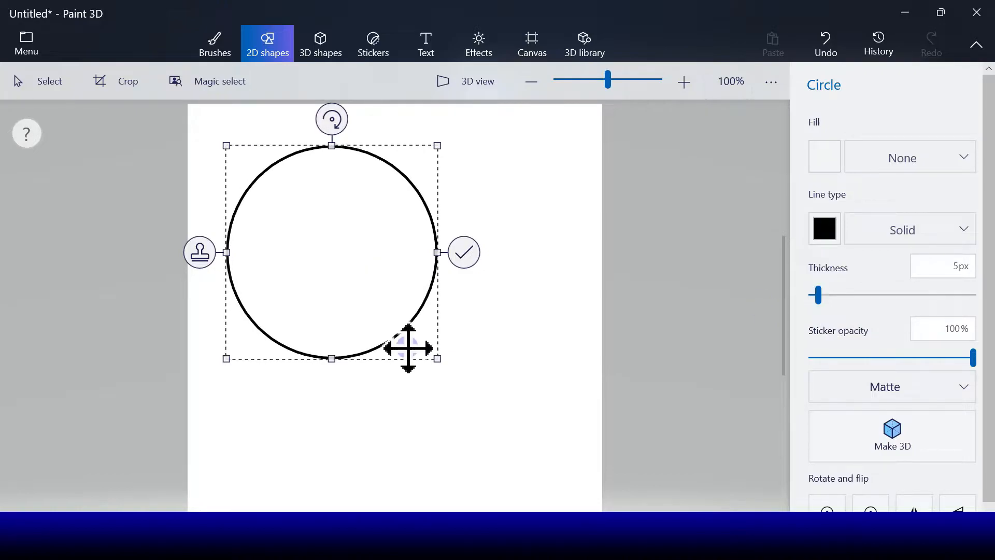
drag(433, 355, 436, 361)
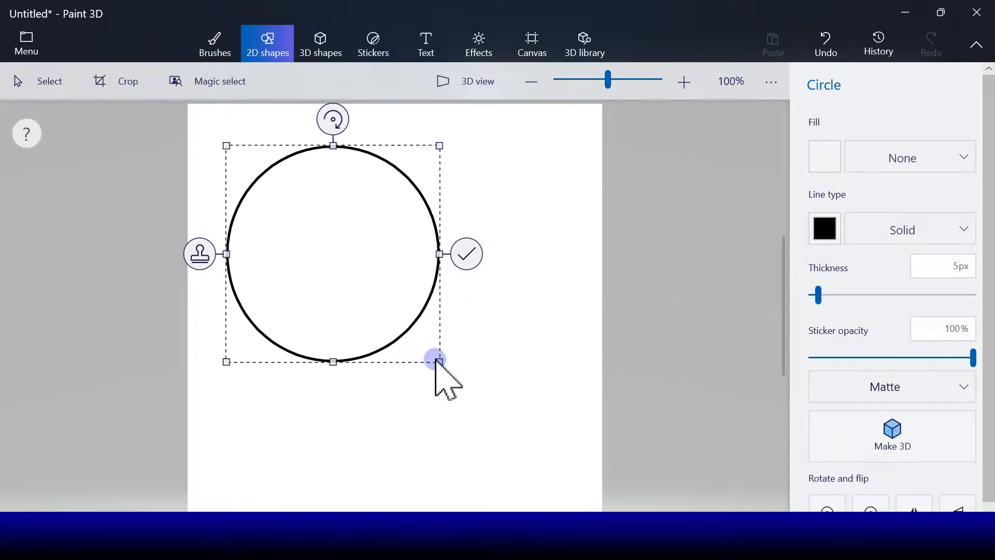
click(470, 263)
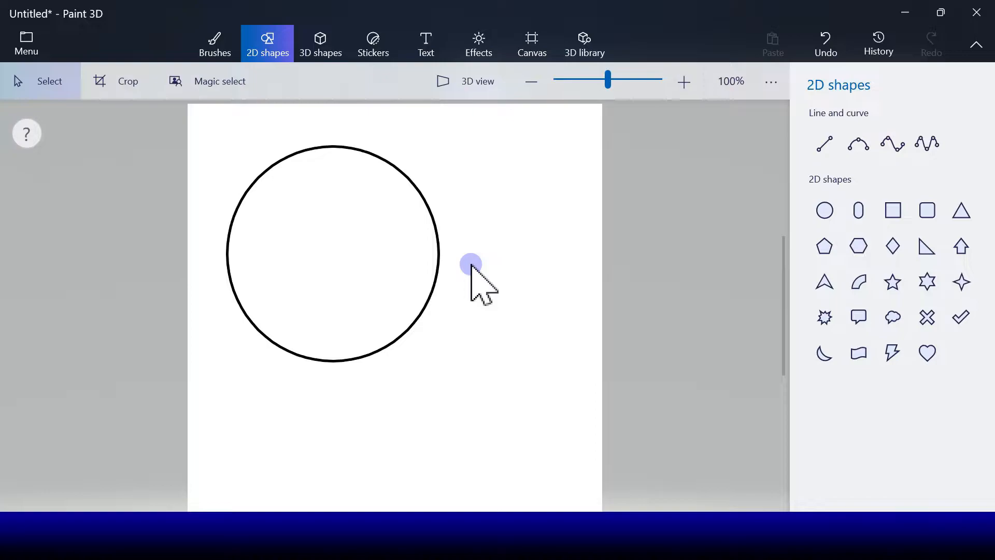
click(856, 148)
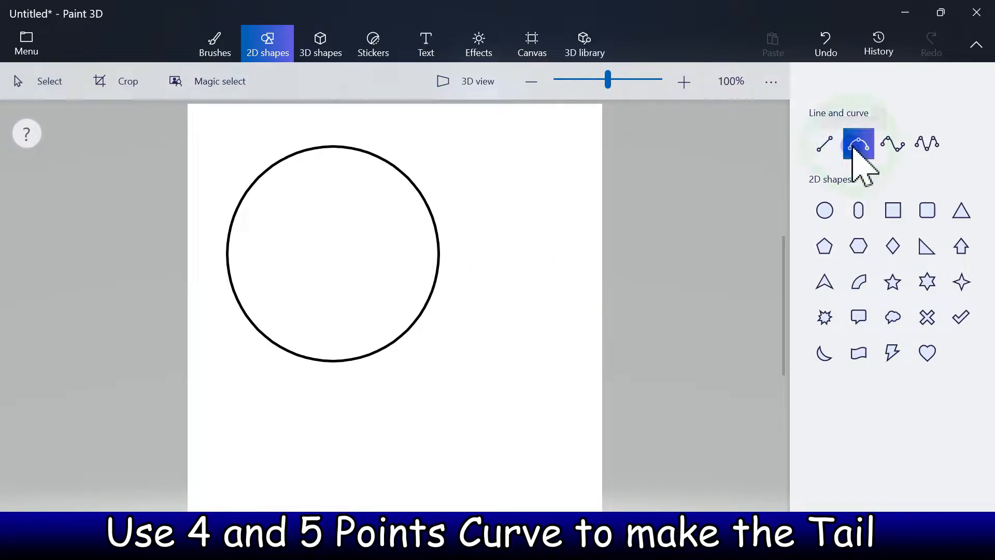
mouse_move(530, 427)
mouse_down()
mouse_move(449, 429)
mouse_move(336, 364)
mouse_up()
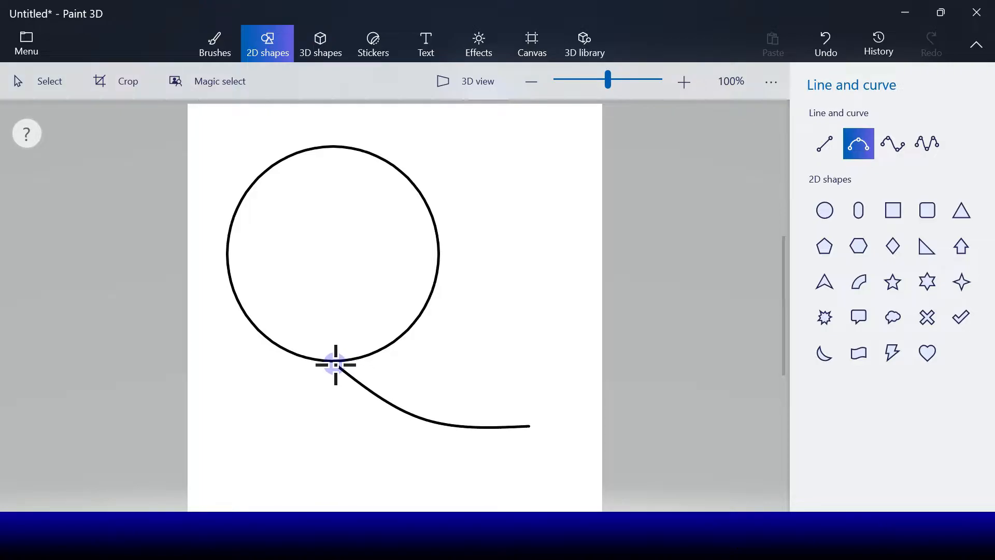
click(826, 45)
Draw the tail stem's lower edge as a 4-point S-curve from the body's bottom towards the canvas's lower right
click(893, 145)
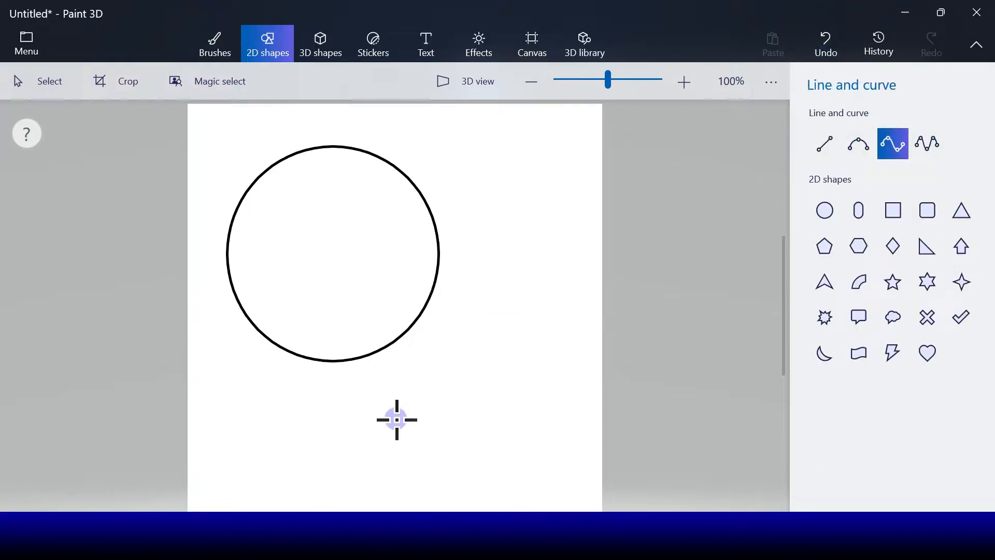
drag(343, 363, 524, 455)
drag(455, 438, 481, 445)
drag(409, 375, 397, 375)
drag(491, 436, 449, 420)
click(580, 411)
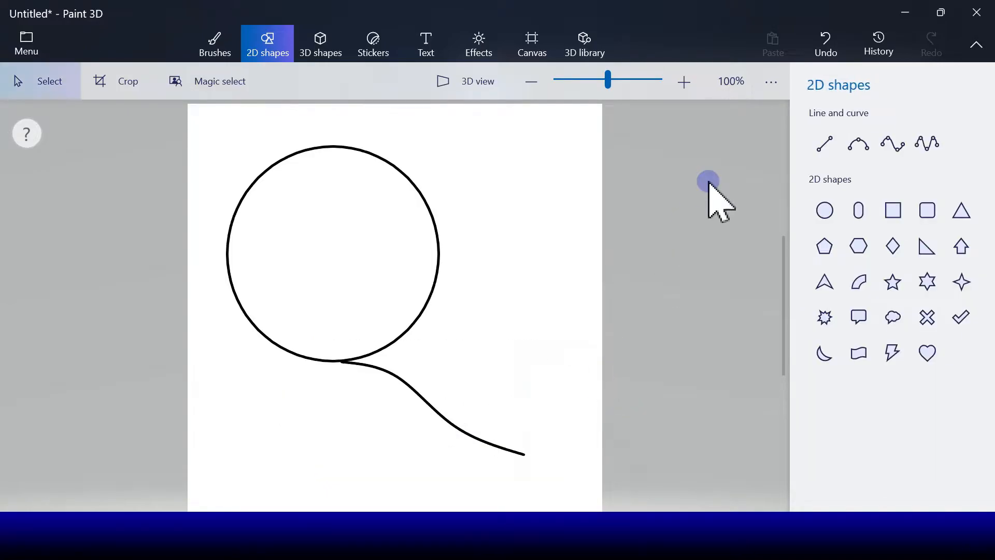
Draw the tail stem's upper edge as a 4-point curve from the body's lower right edge, meeting the first curve at the tip
click(893, 143)
drag(391, 344, 524, 455)
drag(447, 369, 403, 355)
mouse_move(468, 426)
mouse_down()
mouse_move(446, 388)
mouse_move(469, 420)
mouse_up()
drag(394, 346, 413, 367)
drag(469, 419, 454, 409)
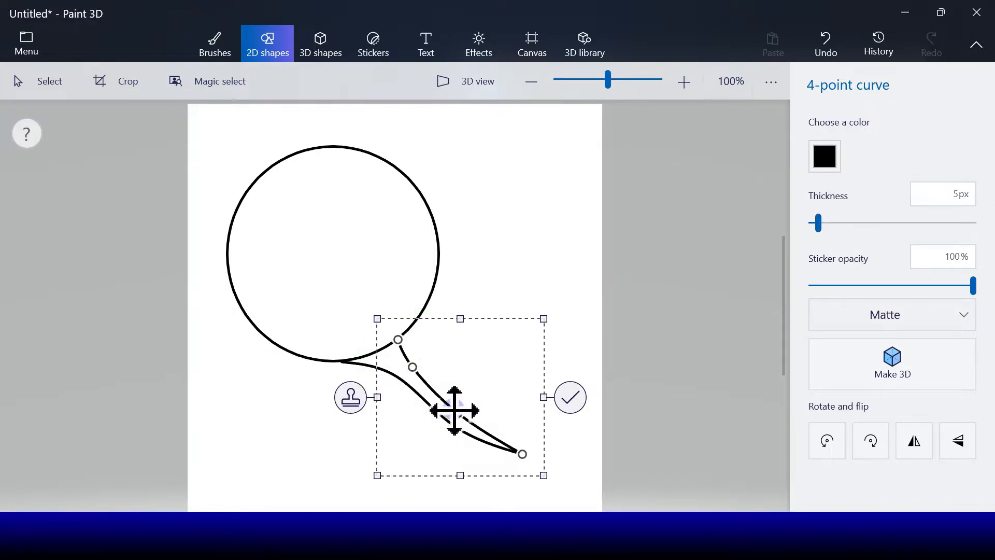
click(568, 396)
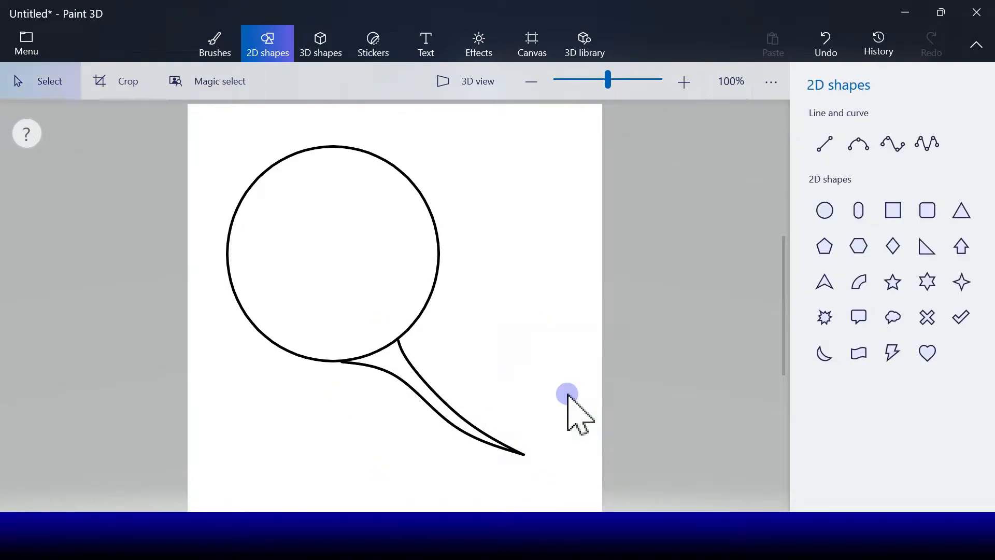
Draw a 5-point curve around the tail stem, shaping it into a large leaf-like outline that starts and ends on the stem
click(928, 143)
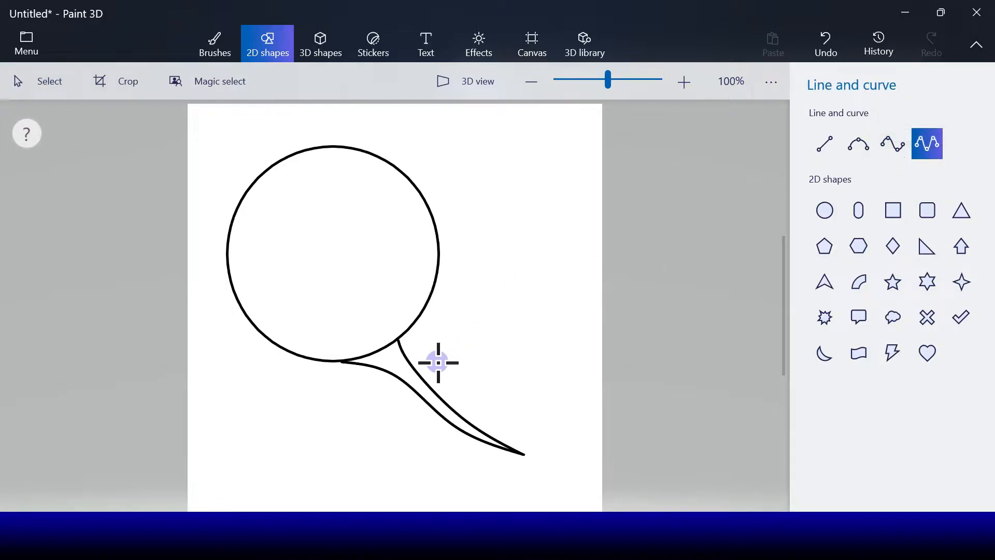
click(419, 373)
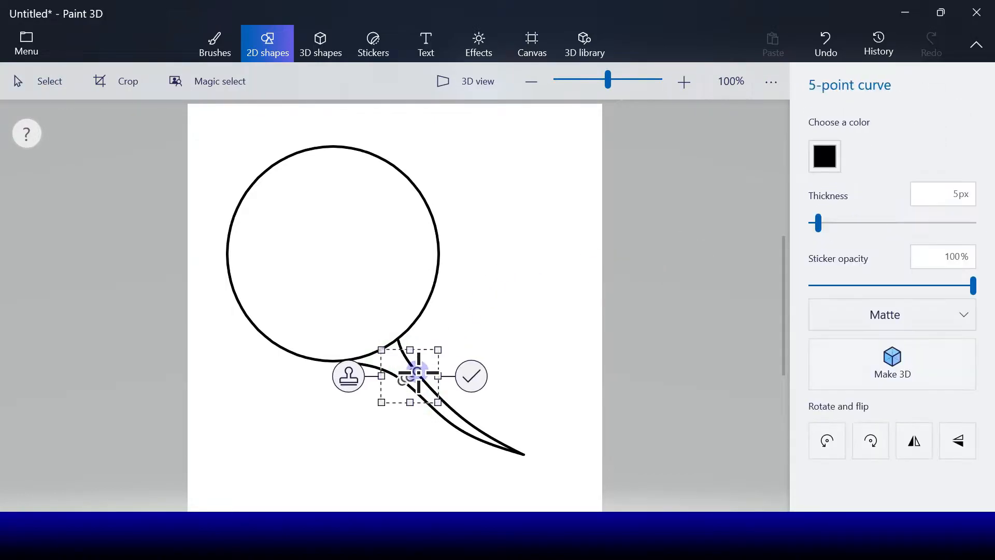
drag(409, 375, 502, 427)
drag(410, 379, 464, 464)
drag(520, 450, 568, 467)
drag(507, 428, 543, 412)
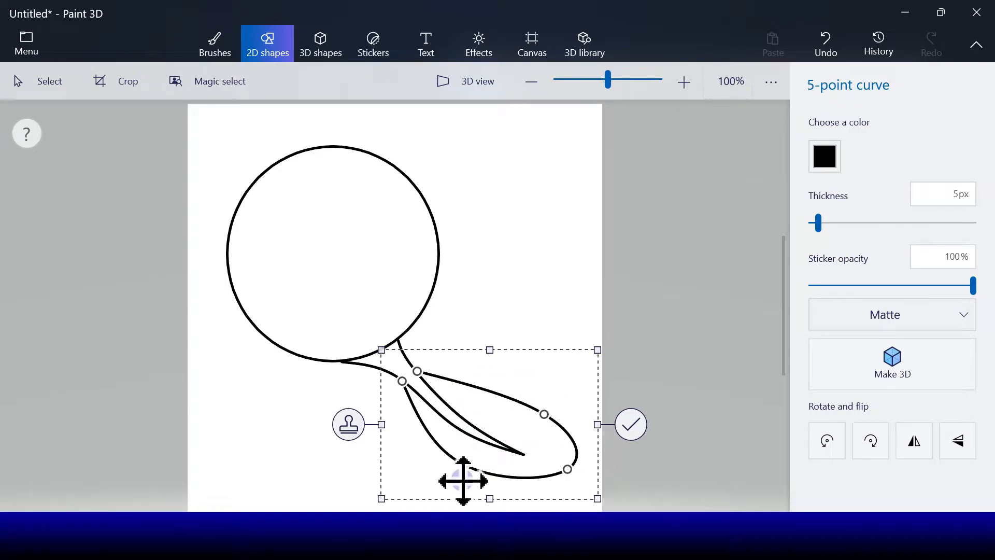
drag(460, 466, 451, 473)
drag(556, 472, 573, 478)
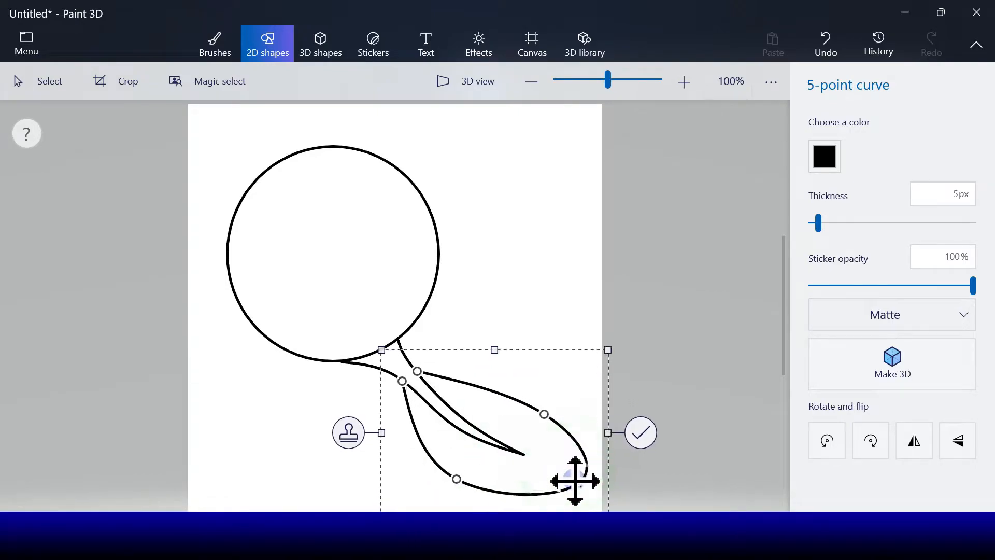
drag(547, 415, 535, 414)
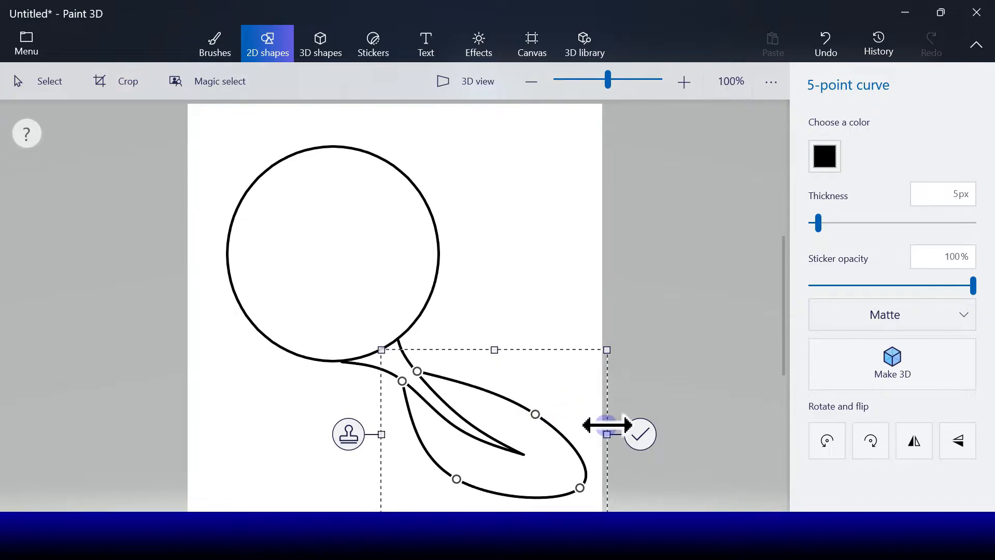
click(640, 435)
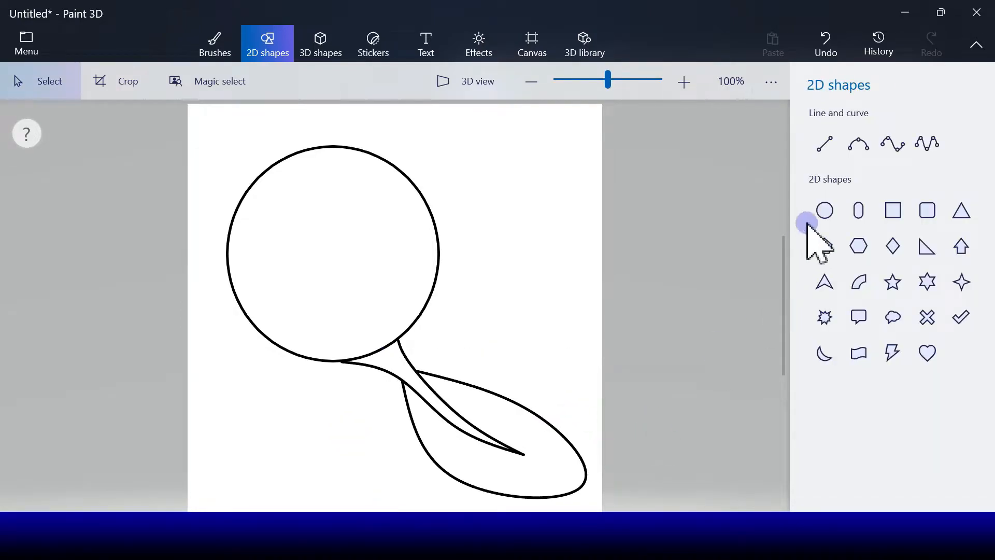
Draw a rounded leg hanging from the body's bottom edge with a 4-point curve
click(893, 144)
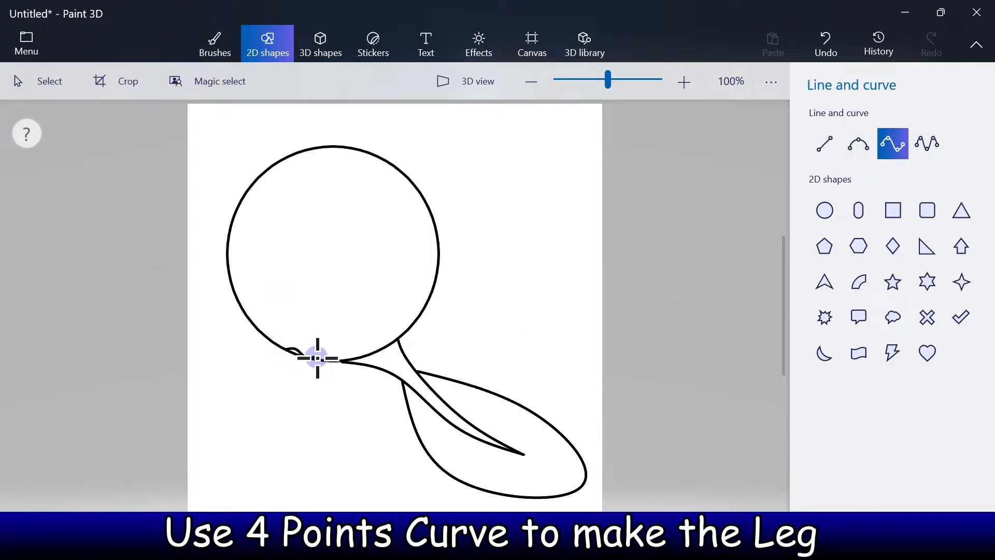
drag(322, 361, 276, 426)
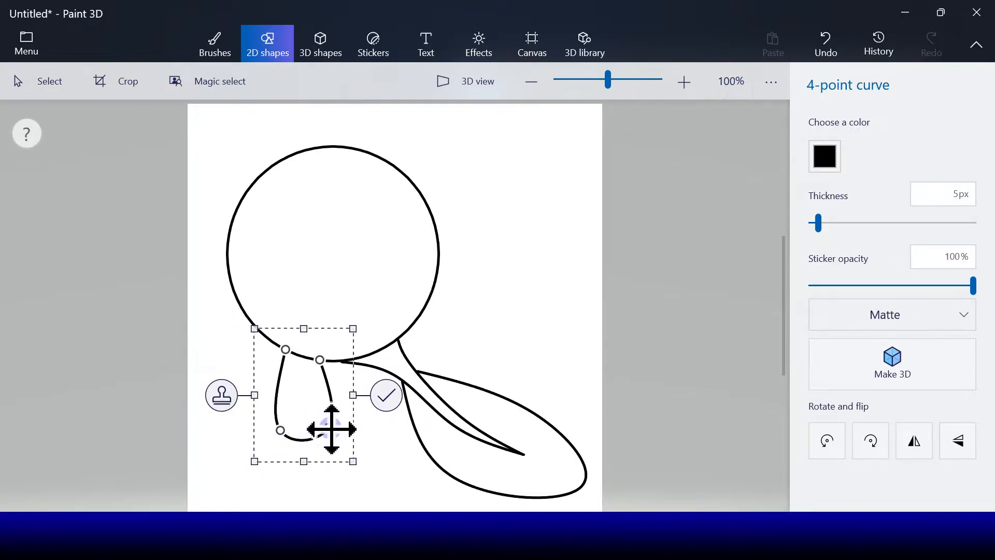
click(386, 394)
Draw a second rounded leg on the body's lower right edge, just above the tail, with a 4-point curve
click(891, 145)
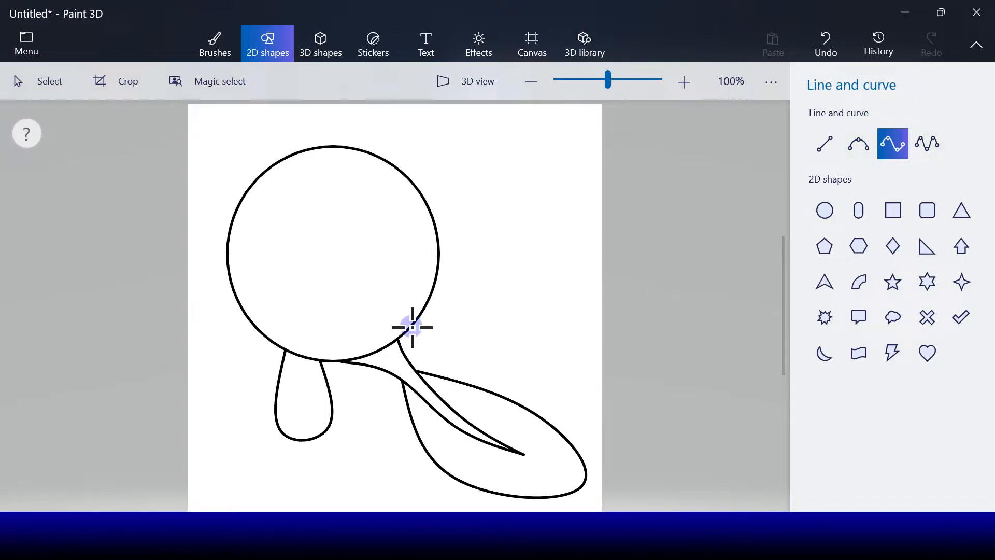
mouse_move(429, 300)
mouse_down()
mouse_move(455, 363)
mouse_move(427, 306)
mouse_move(486, 333)
mouse_move(463, 366)
mouse_up()
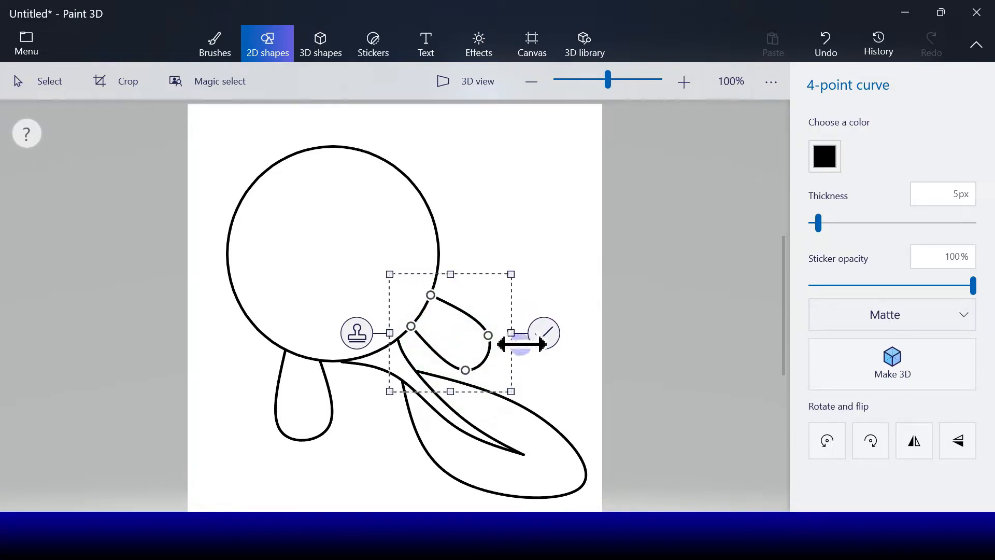
click(543, 340)
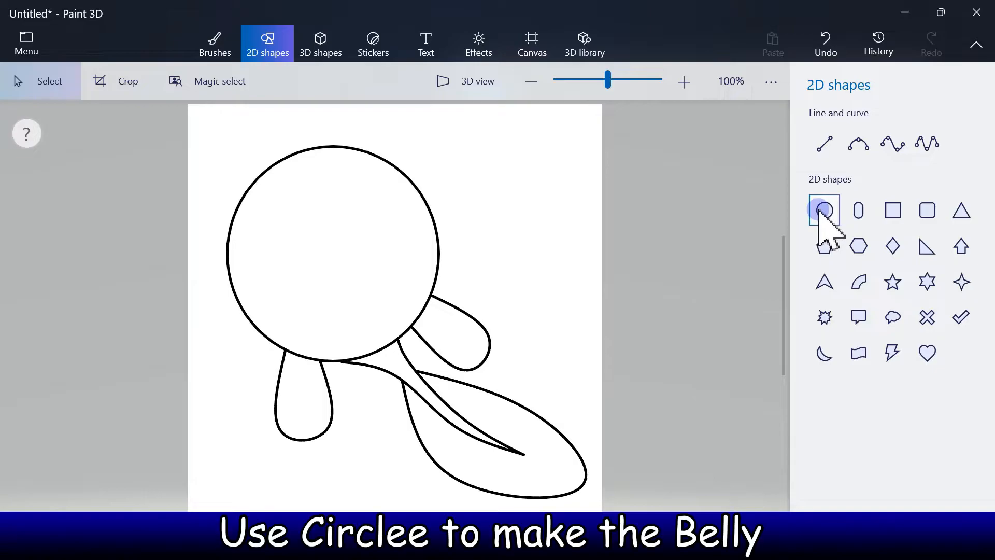
Draw a smaller unfilled circle inside the lower body as the belly, widening it slightly and tilting it counterclockwise
click(824, 210)
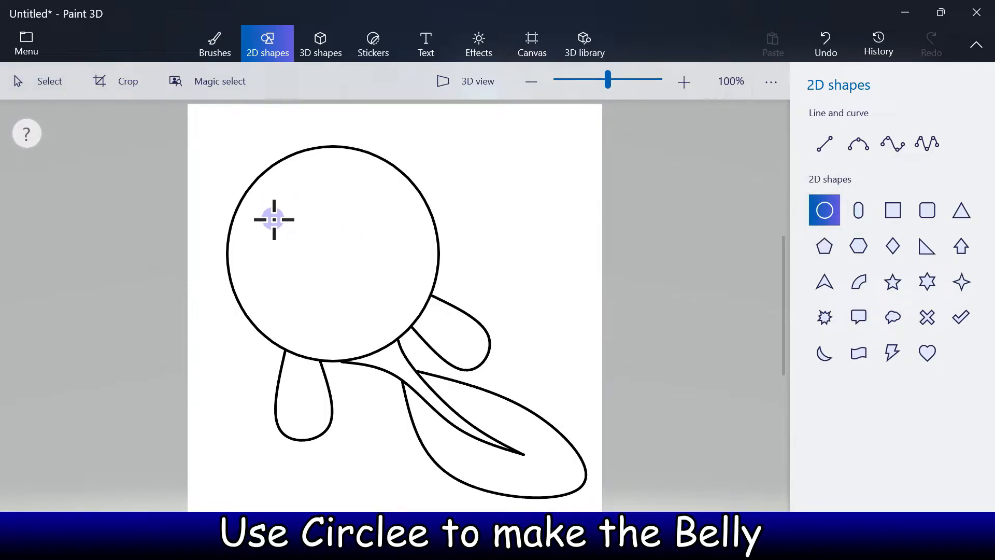
mouse_move(282, 238)
mouse_down()
mouse_move(413, 328)
mouse_move(410, 346)
mouse_up()
drag(339, 236, 338, 221)
click(348, 283)
drag(348, 283, 347, 279)
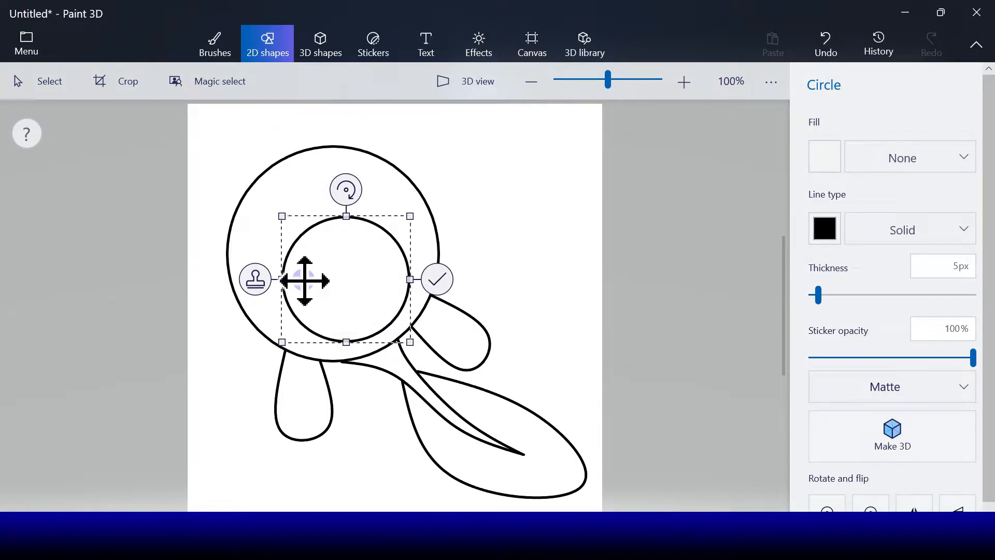
drag(282, 280, 273, 282)
drag(340, 187, 330, 191)
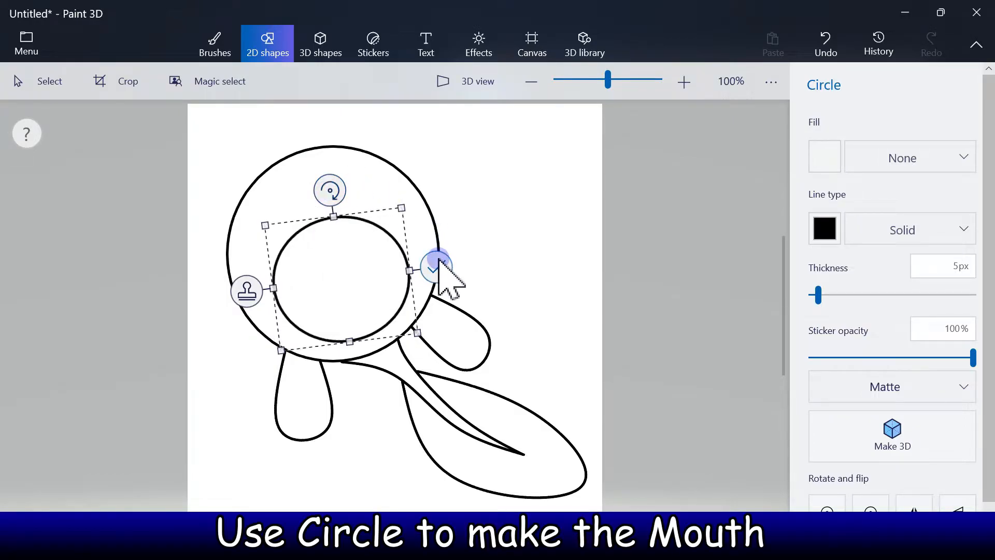
Stamp a copy of the belly circle and shrink it to a small oval at the belly's top edge for the mouth
click(247, 291)
drag(369, 318, 358, 273)
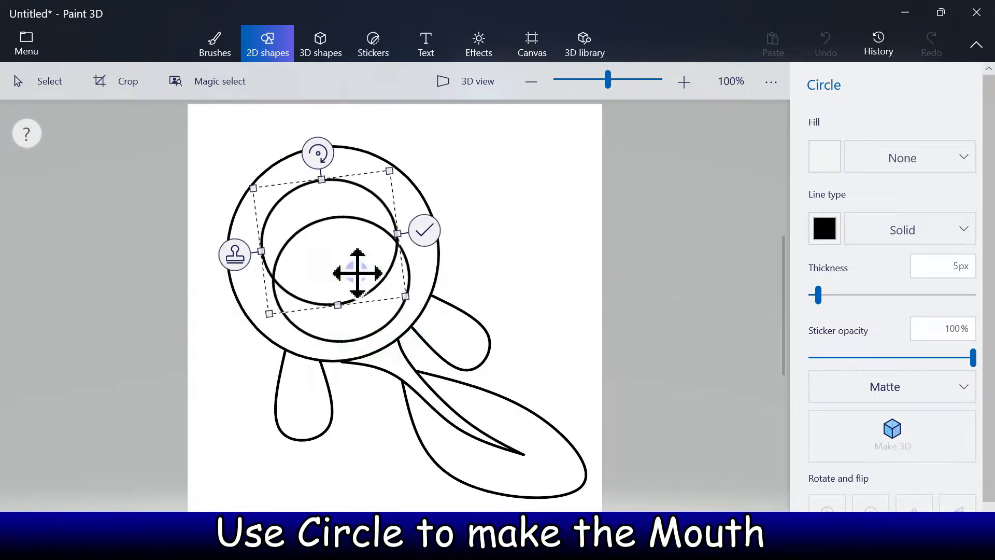
drag(406, 296, 330, 214)
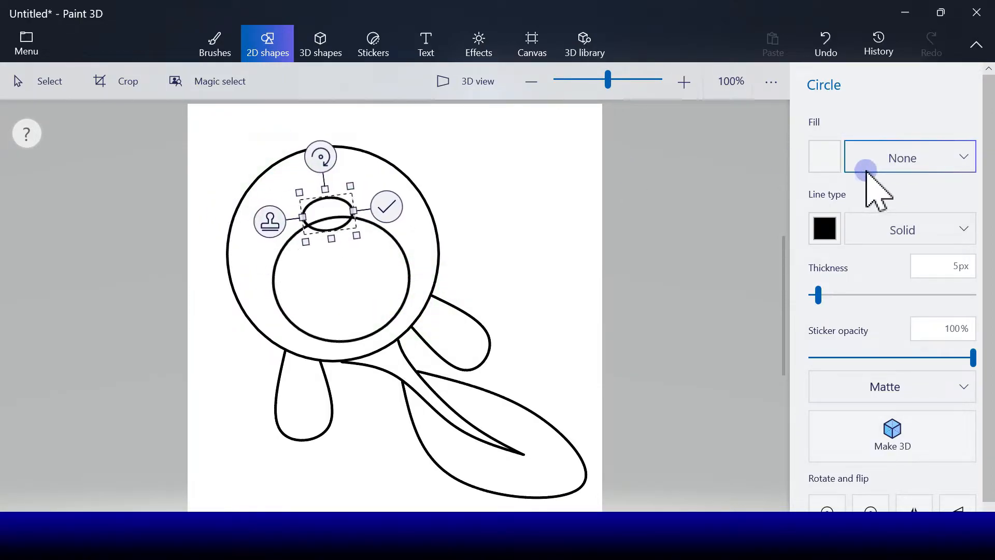
Fill the small mouth oval with solid light pink and place it over the belly's top edge
click(827, 159)
click(755, 218)
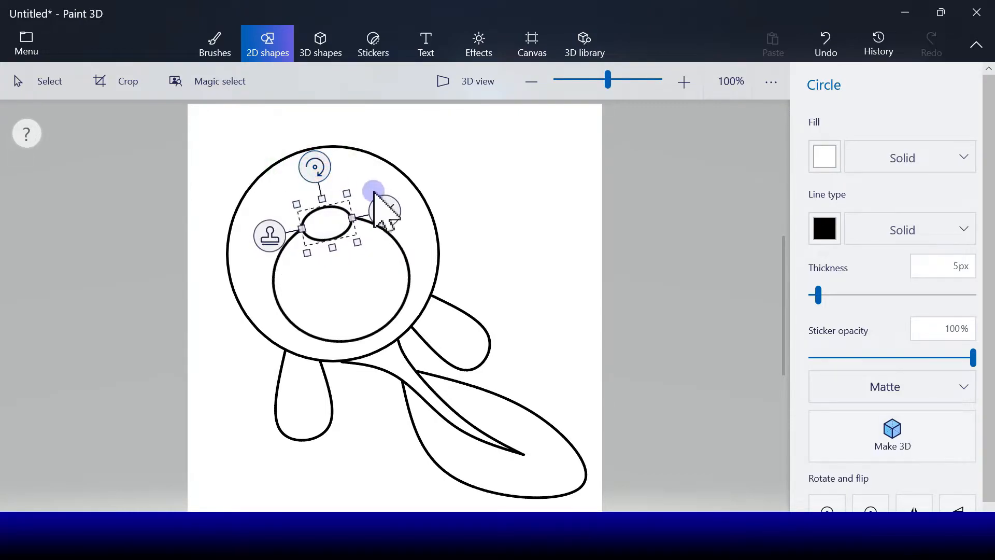
click(824, 155)
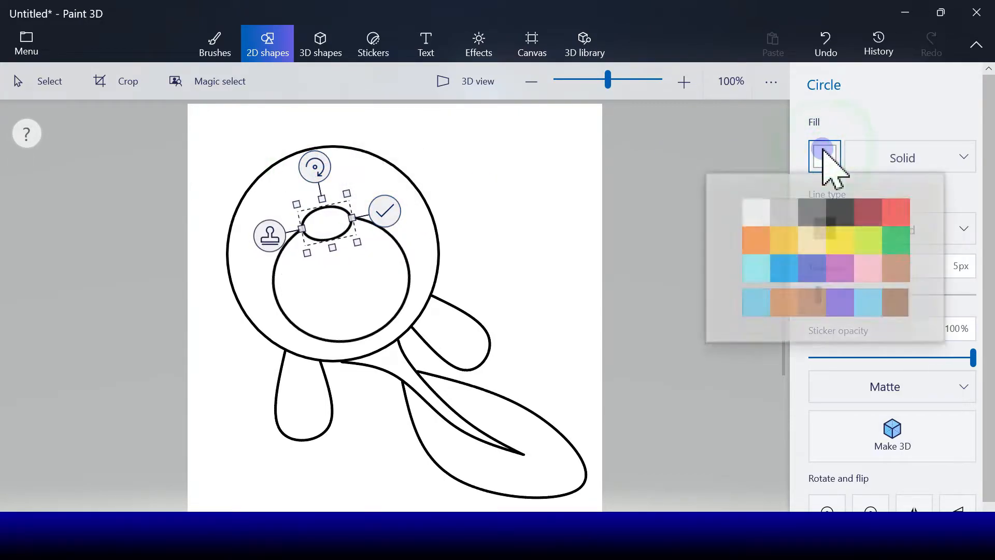
click(867, 270)
click(389, 210)
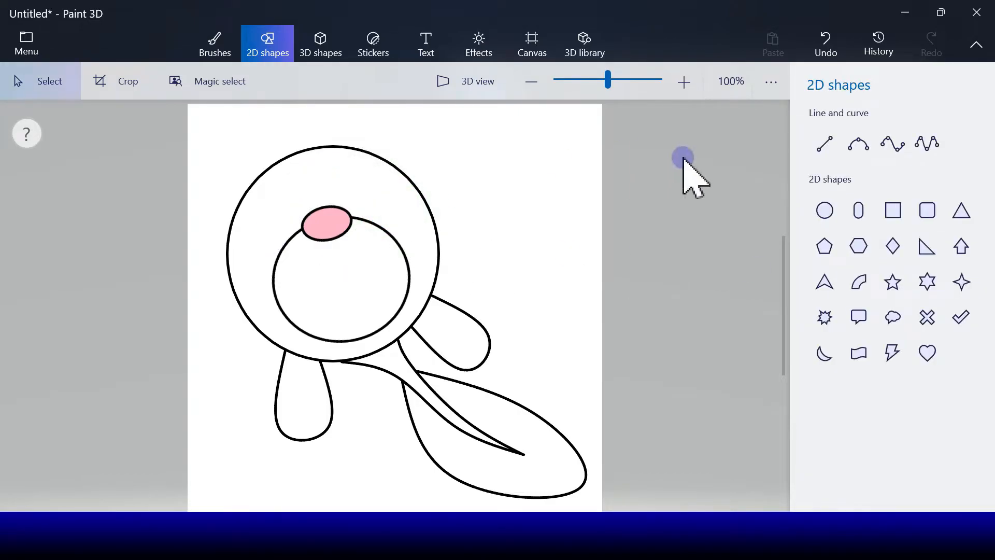
Draw an oval eye to the left of the mouth, tilt it clockwise and fill it with solid white
click(824, 210)
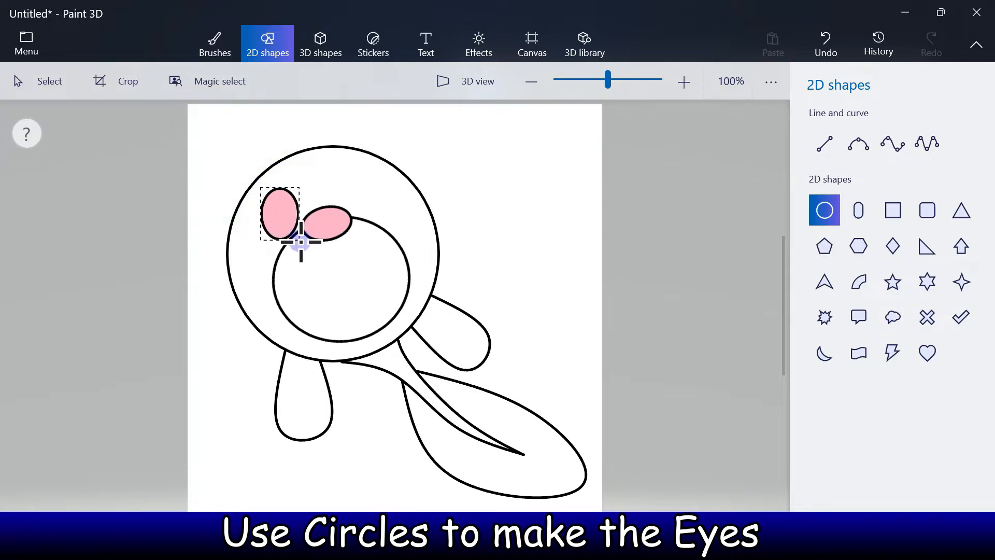
drag(306, 241, 275, 213)
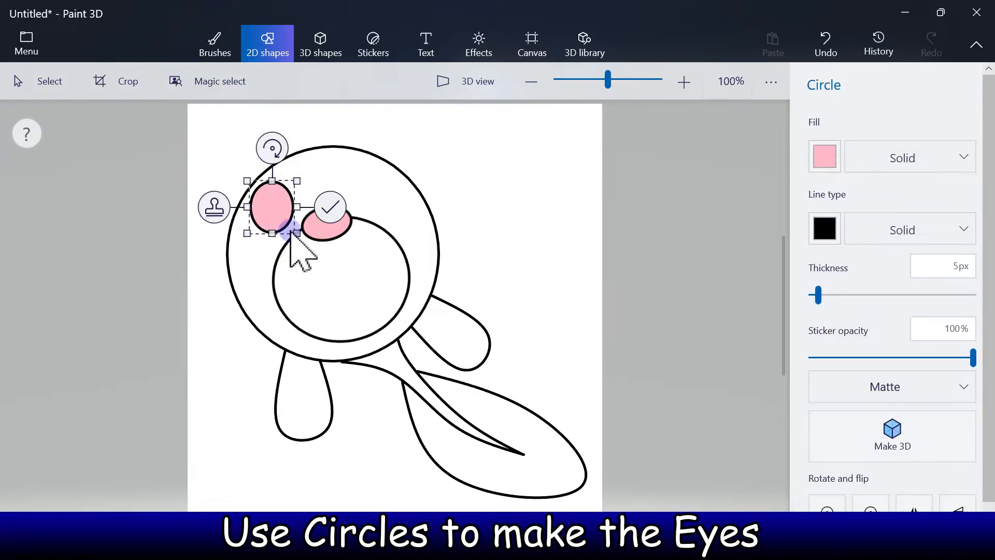
drag(275, 148, 314, 152)
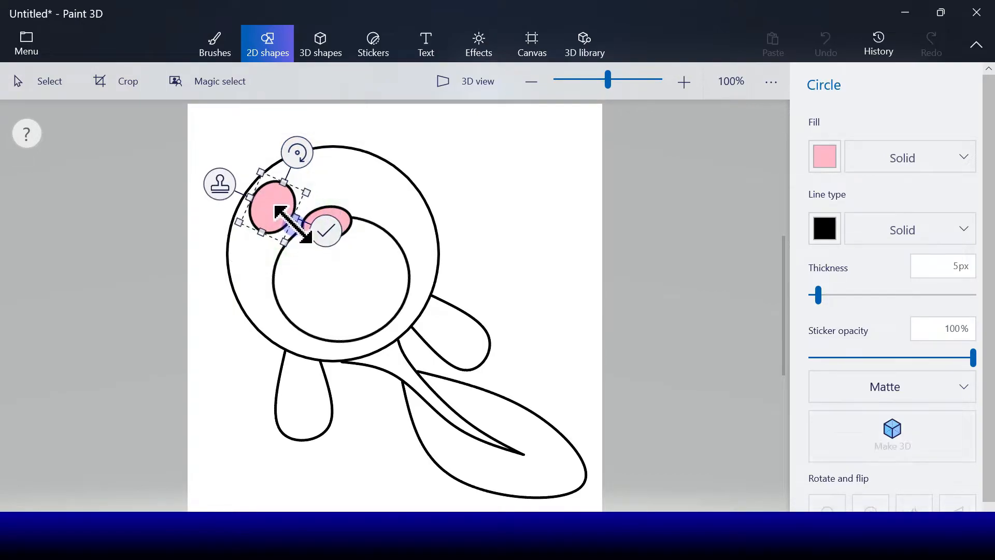
click(824, 156)
click(759, 212)
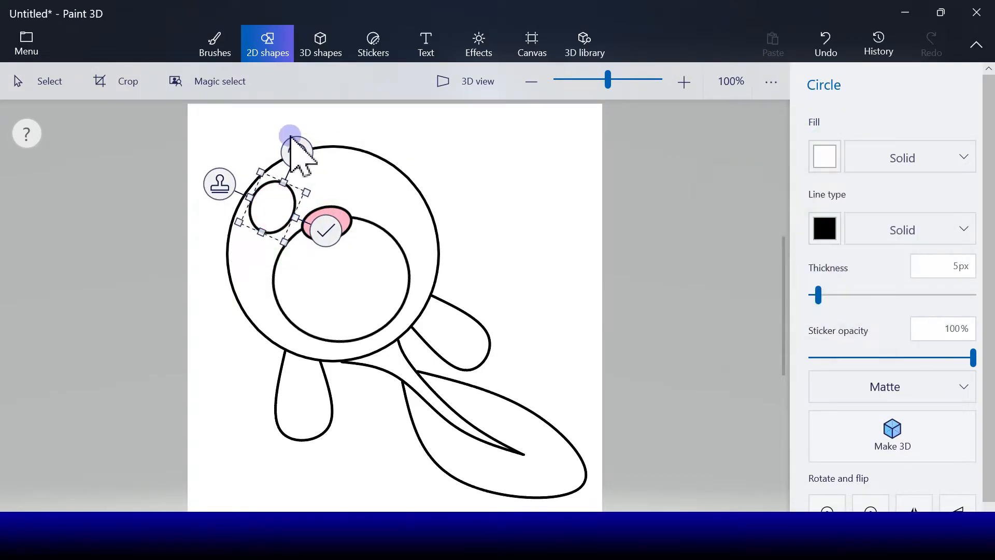
Stamp the eye in place and move the second one above the mouth's right side, rotating it counterclockwise to follow the head
drag(270, 206, 338, 174)
drag(364, 137, 268, 146)
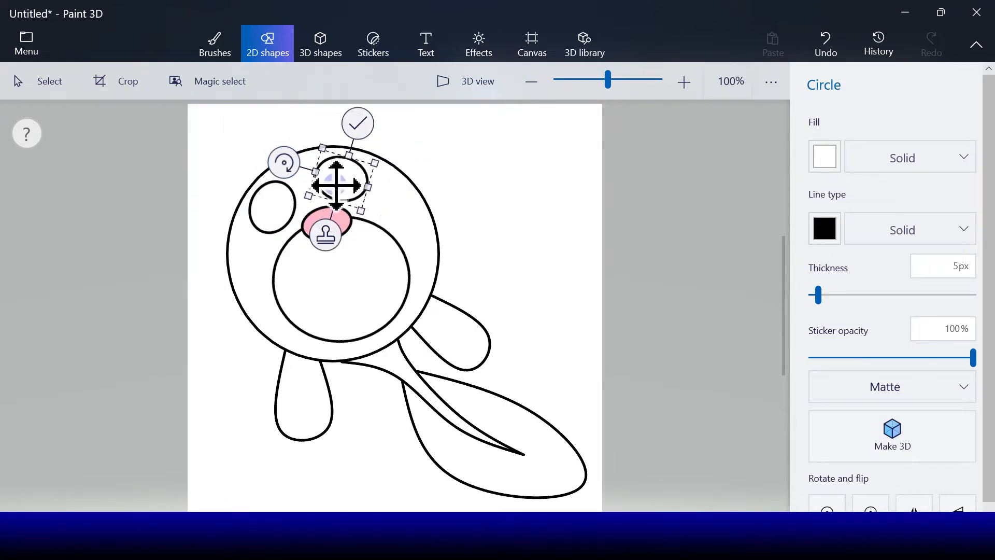
drag(340, 185, 360, 180)
drag(306, 165, 319, 156)
drag(362, 183, 368, 182)
mouse_move(291, 150)
mouse_down()
mouse_move(298, 142)
mouse_move(292, 149)
mouse_up()
drag(359, 177, 356, 179)
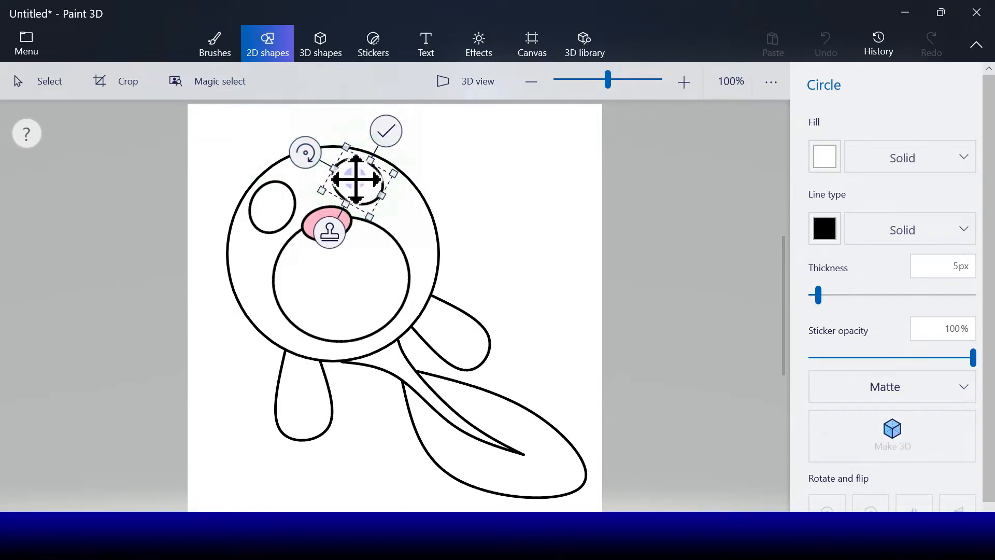
click(386, 131)
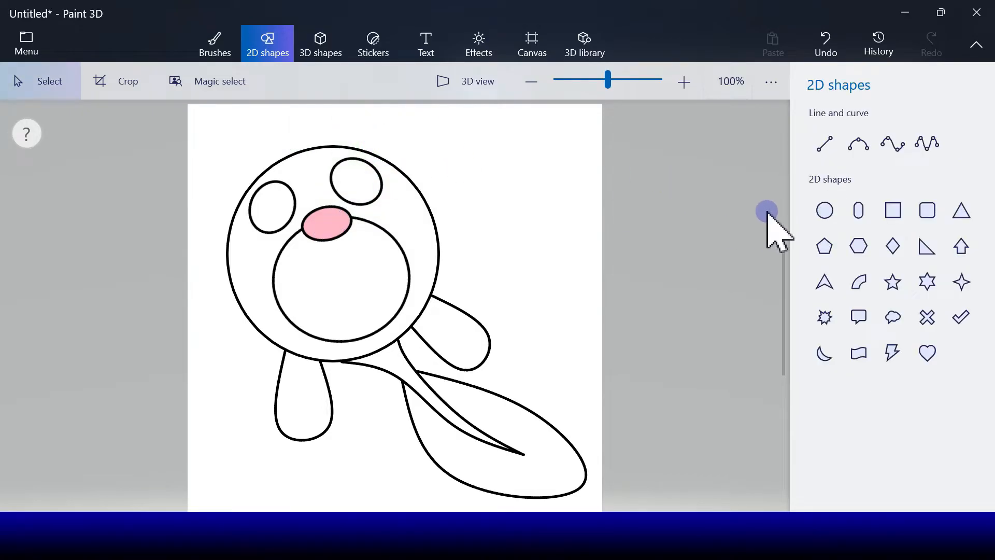
Draw a smaller oval pupil inside the left eye, tilt it clockwise and fill it with black
click(825, 212)
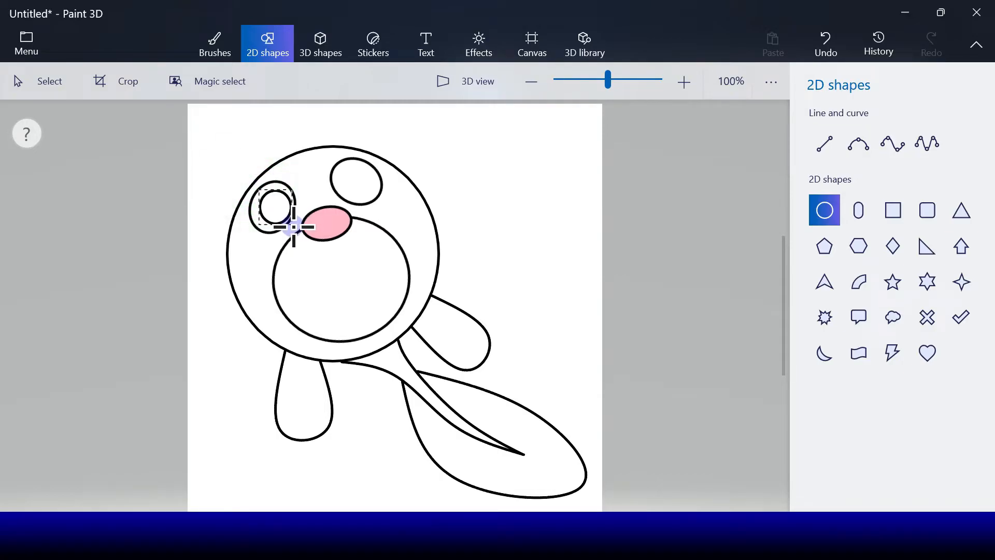
drag(294, 226, 295, 228)
drag(278, 184, 282, 180)
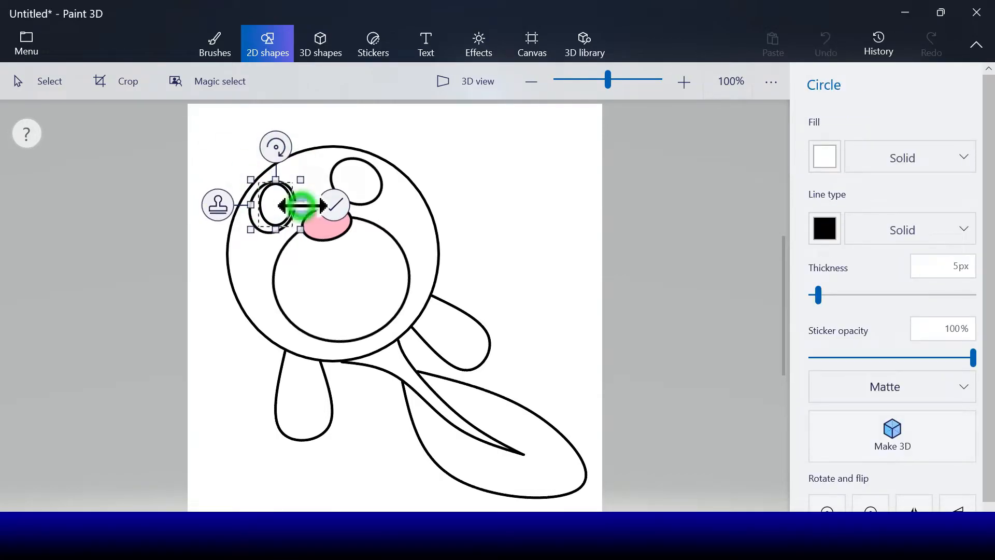
mouse_move(278, 147)
mouse_down()
mouse_move(267, 151)
mouse_move(275, 156)
mouse_up()
drag(285, 207, 285, 204)
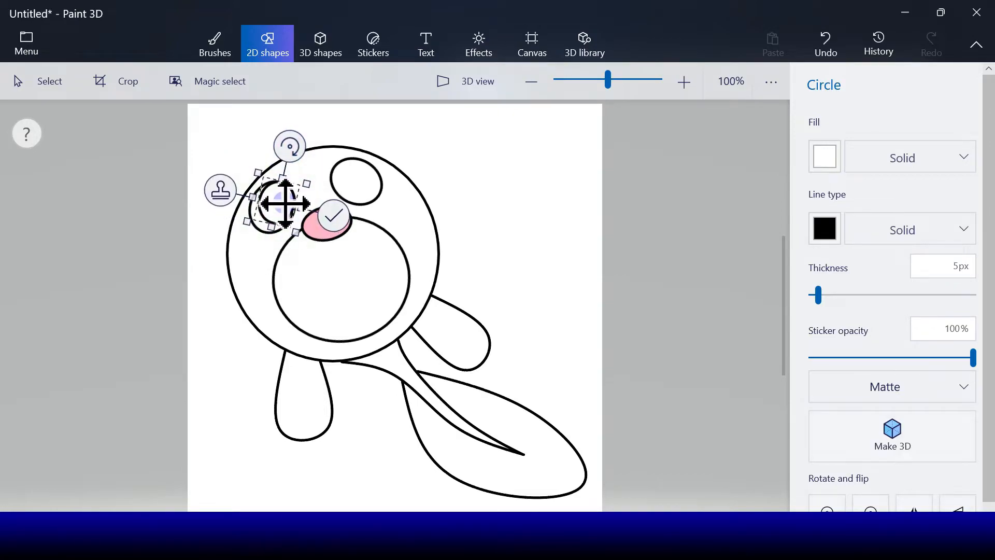
click(827, 159)
click(840, 213)
Stamp the black pupil and move the second one into the right eye, rotating it counterclockwise
click(220, 190)
drag(280, 195, 356, 179)
drag(361, 133, 316, 136)
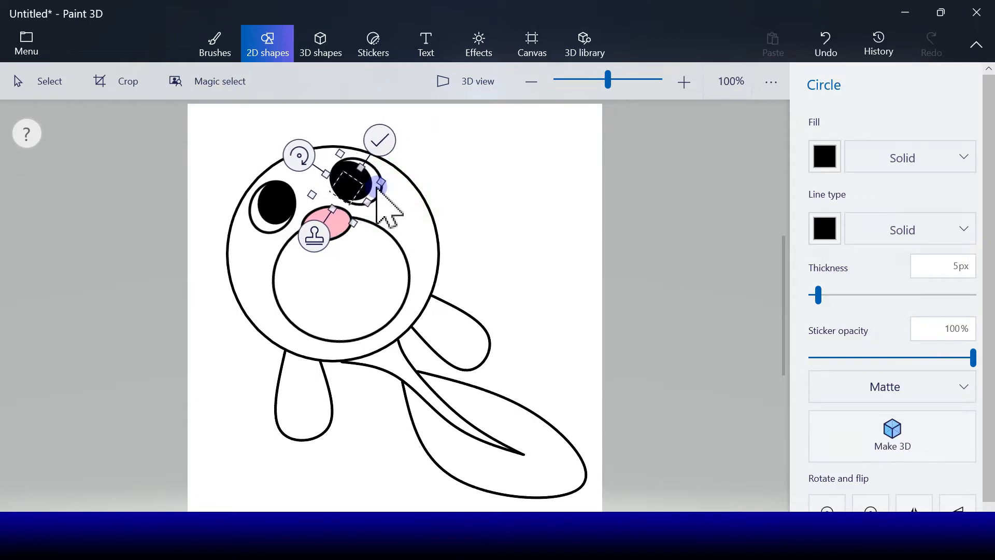
Draw a small white highlight circle on the right eye's pupil, redoing it once, and tilt it counterclockwise
click(823, 155)
click(761, 215)
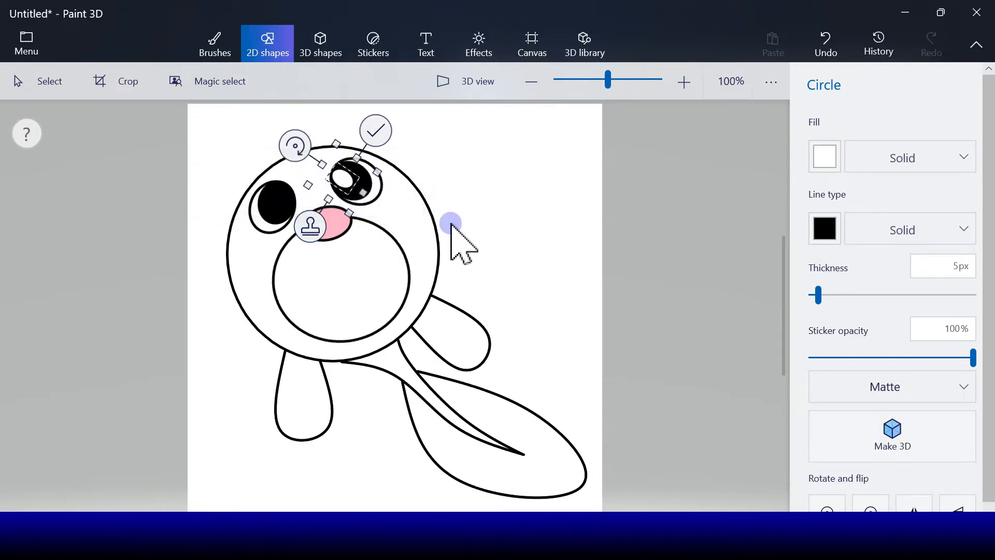
key(Escape)
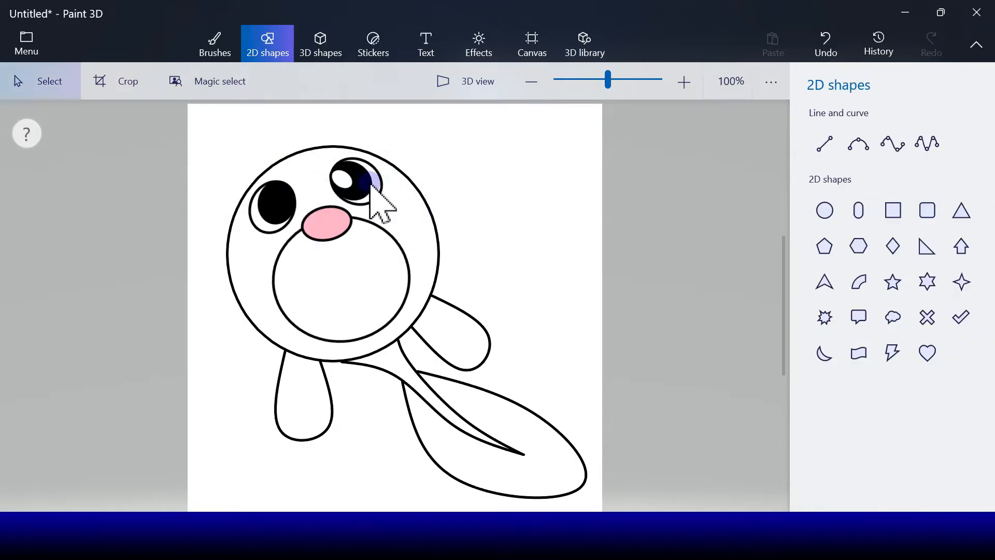
click(826, 50)
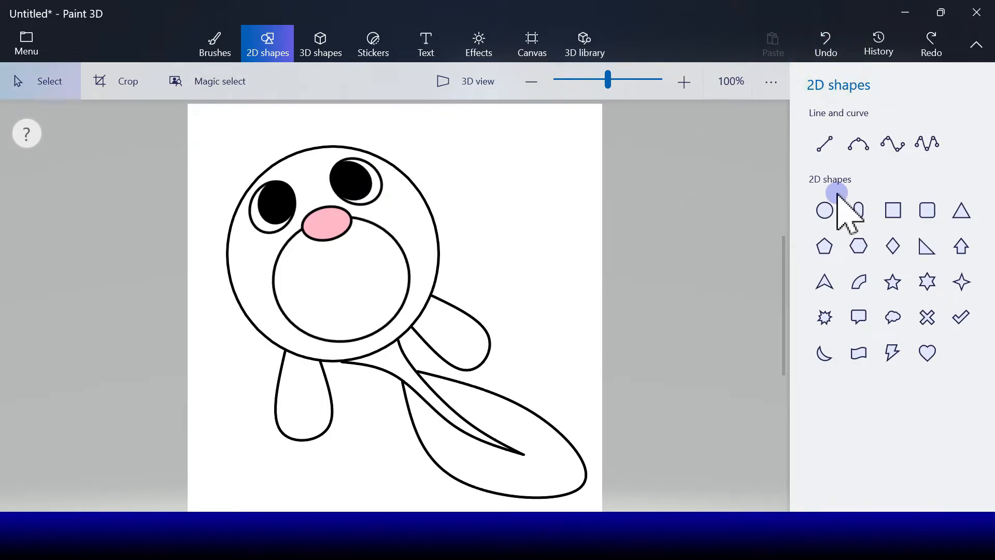
click(824, 210)
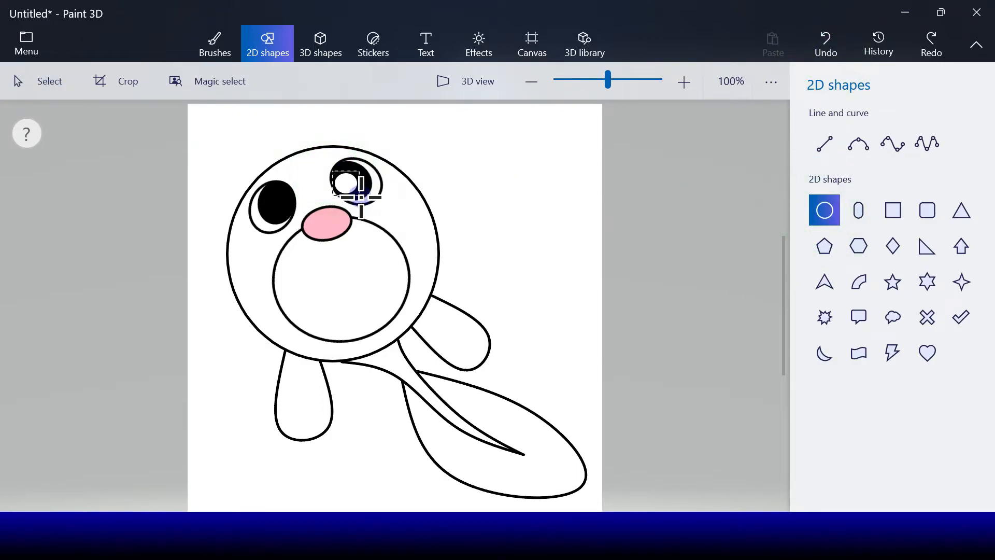
drag(356, 198, 355, 198)
drag(351, 126, 325, 131)
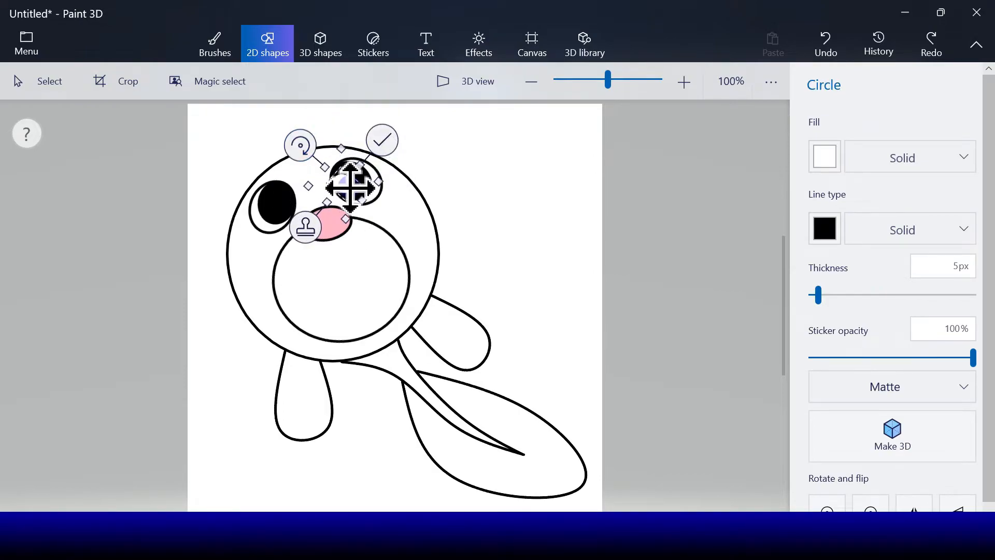
Stamp the white highlight and place the second one on the upper part of the left pupil, rotated clockwise
click(306, 223)
drag(344, 178, 277, 195)
drag(238, 161, 305, 153)
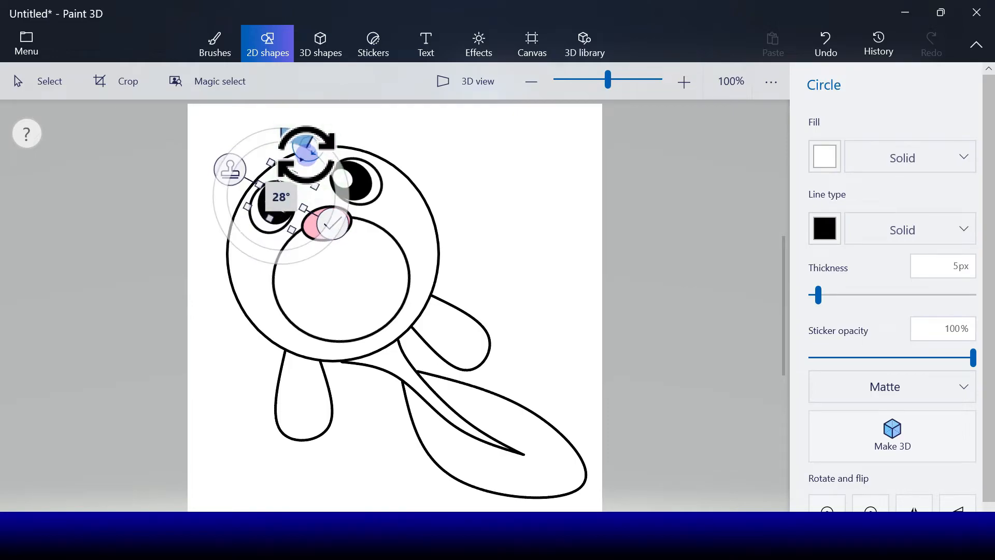
click(288, 204)
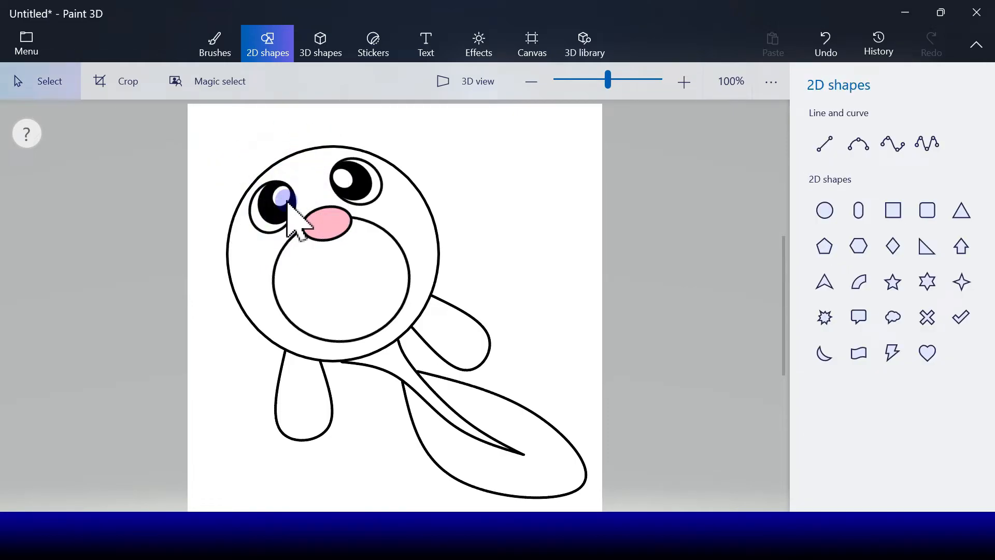
Draw a small flat oval on the lower part of the left pupil with light gray fill and outline
click(824, 211)
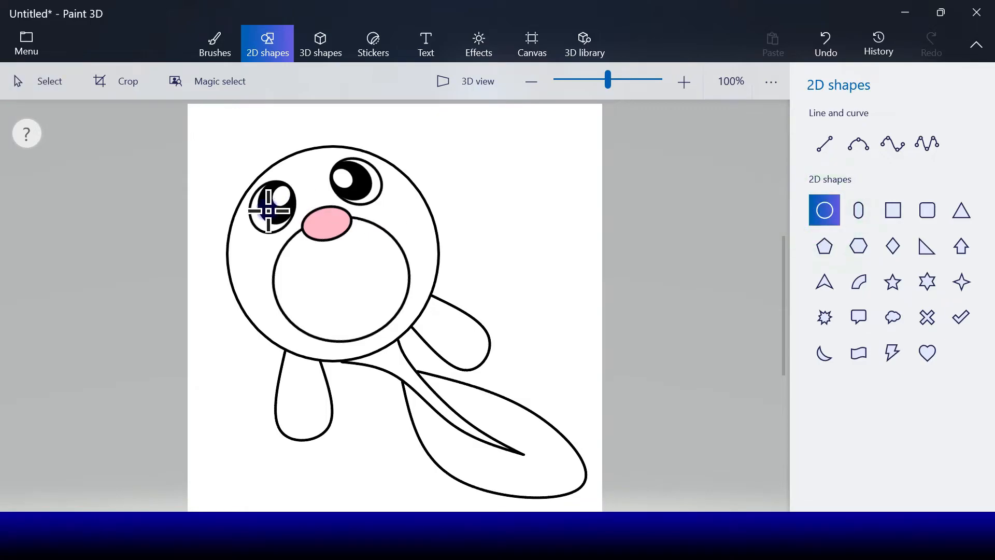
drag(289, 225, 289, 226)
click(824, 228)
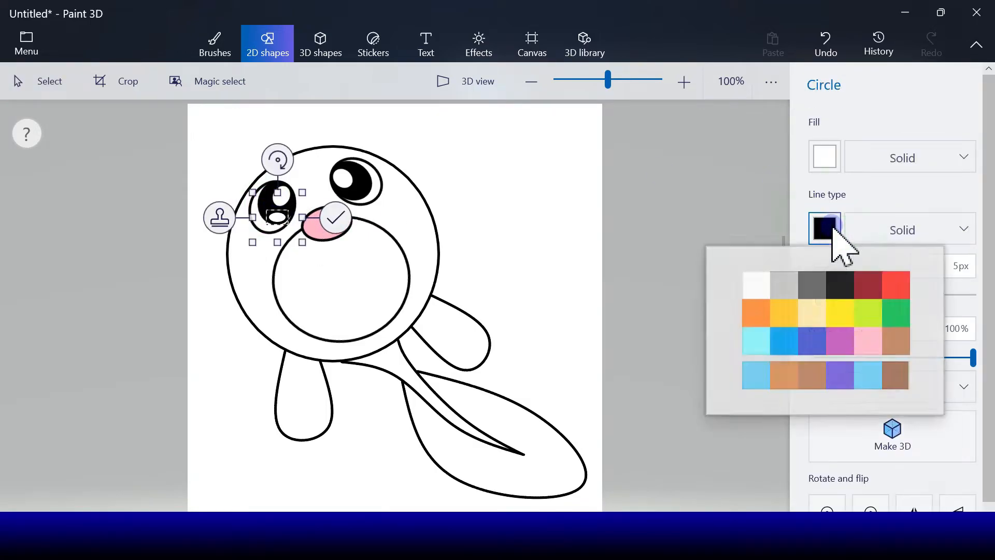
click(813, 286)
click(826, 157)
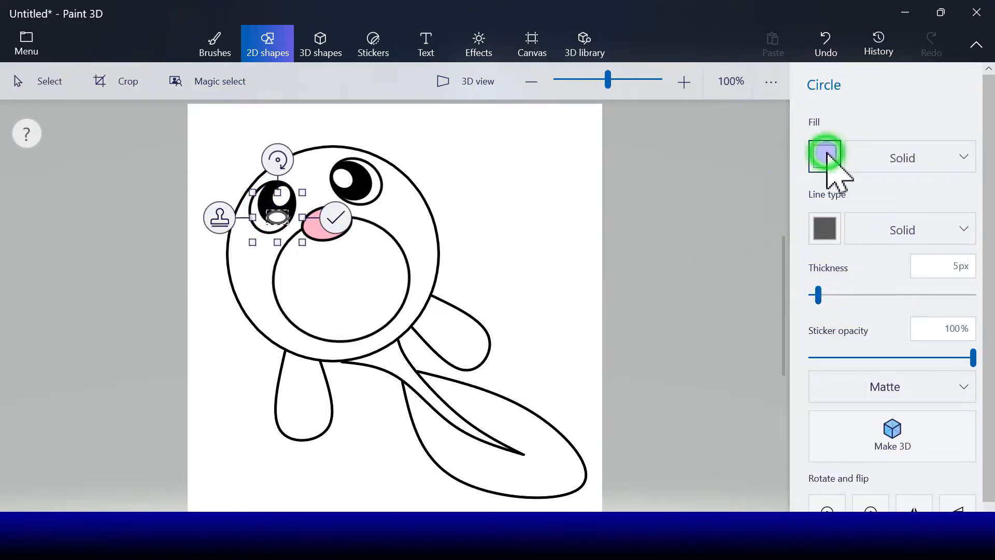
click(812, 214)
click(825, 229)
click(785, 284)
click(821, 161)
click(785, 211)
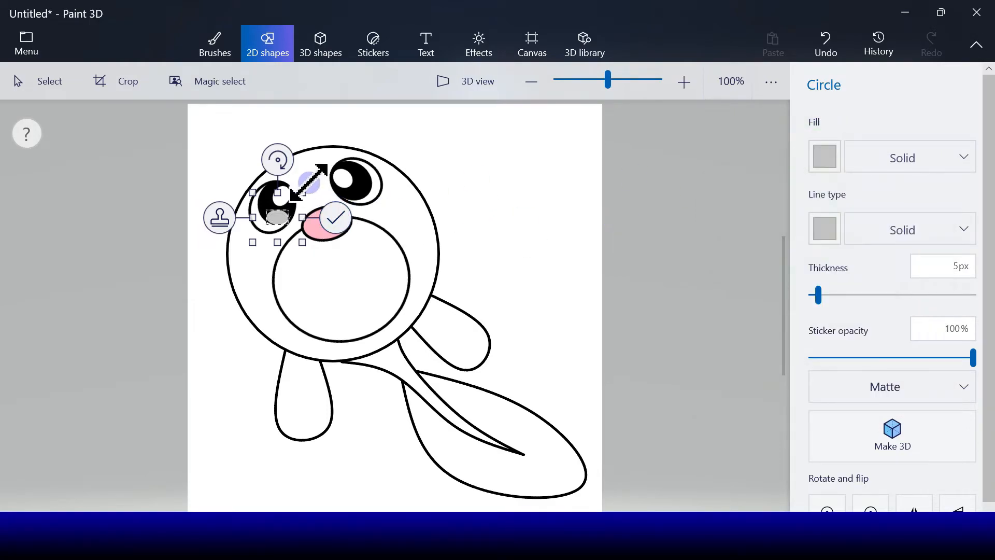
Tilt the gray oval slightly counterclockwise, stamp it, and place the second one level on the lower right pupil
drag(277, 160, 271, 170)
drag(284, 219, 371, 200)
click(222, 228)
drag(345, 132, 357, 135)
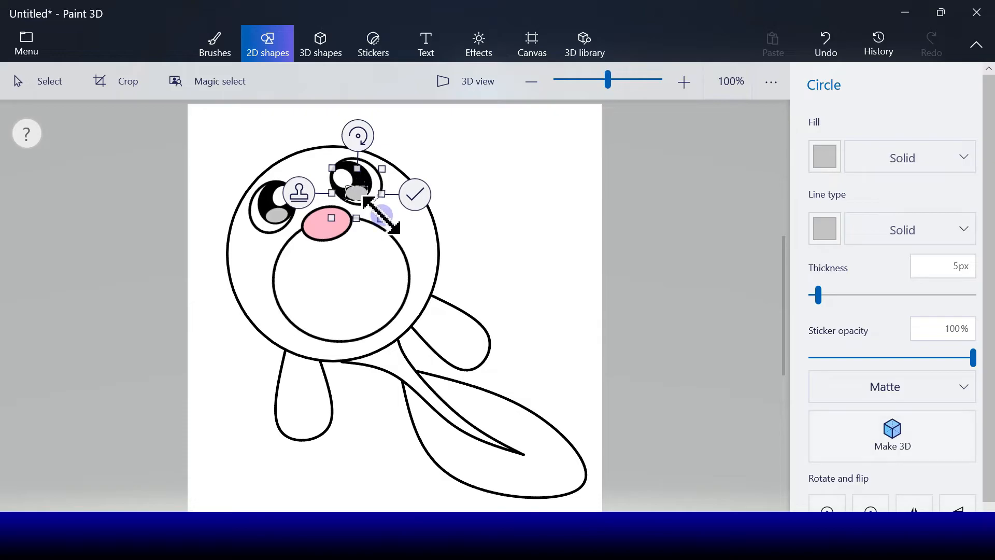
click(414, 196)
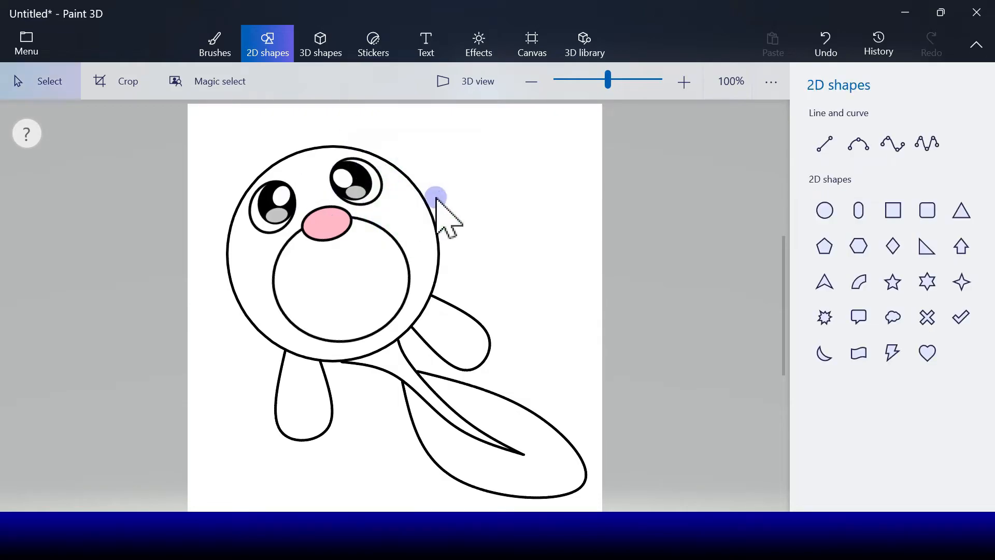
Fill the body and both legs with bright blue, leaving the belly white
click(214, 42)
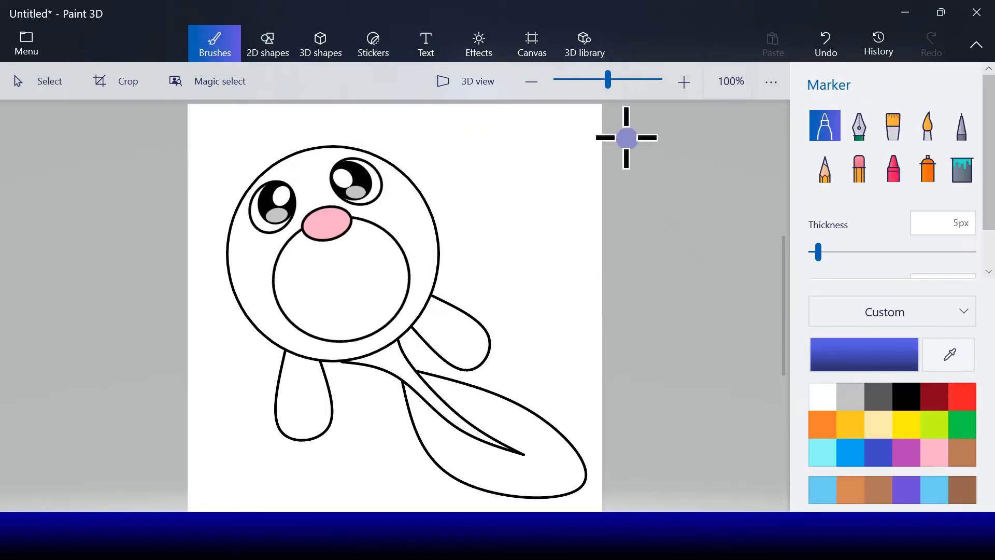
click(960, 171)
click(853, 453)
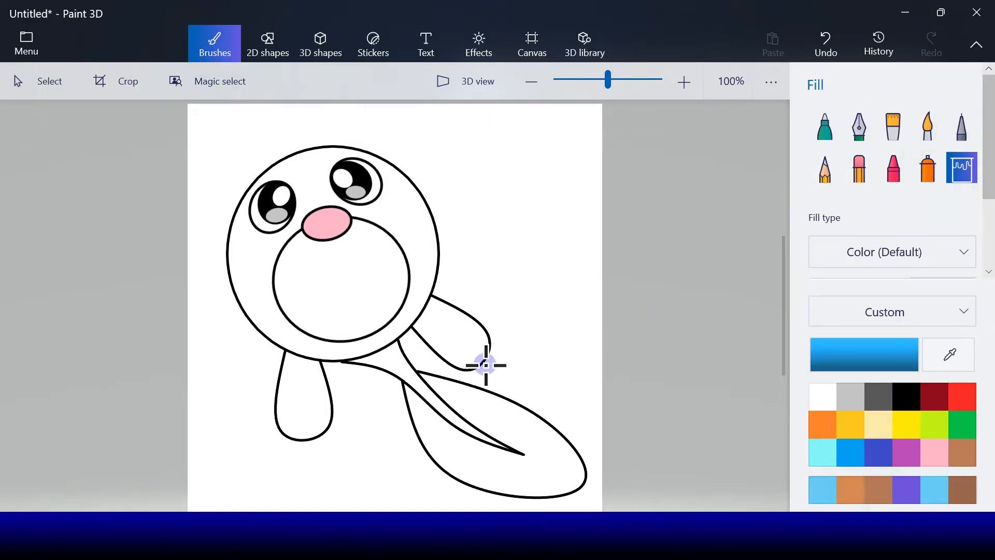
click(422, 270)
click(456, 323)
click(291, 399)
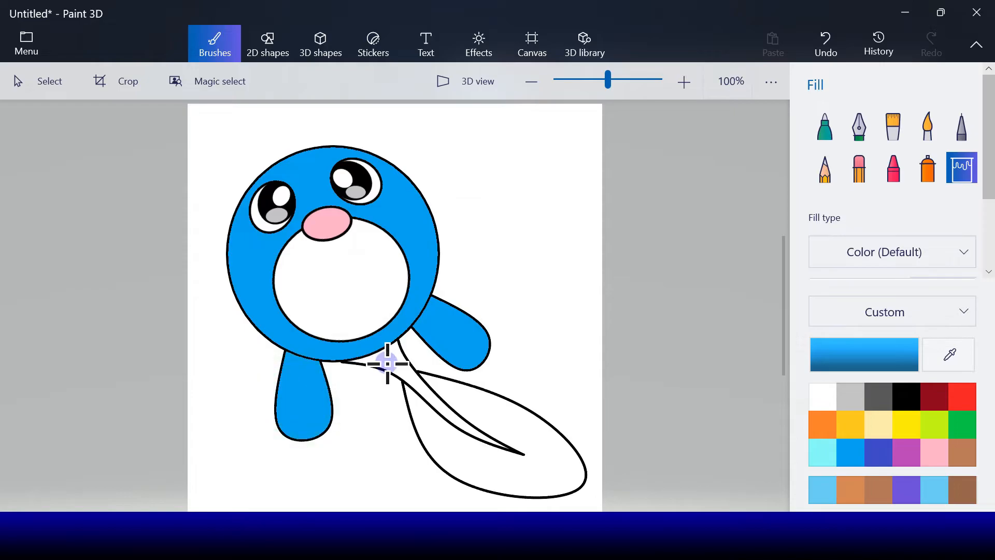
Fill the tail's stem with the same blue and its leaf-shaped fin with light turquoise
click(388, 363)
click(829, 456)
click(532, 428)
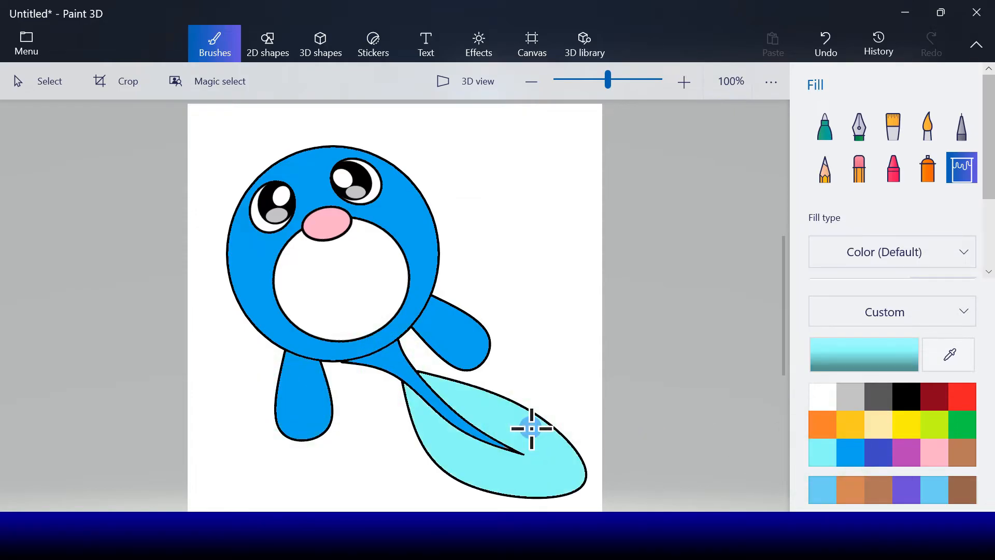
Draw the belly spiral's first arc along the belly's left side with a black 14 px 4-point curve
click(269, 46)
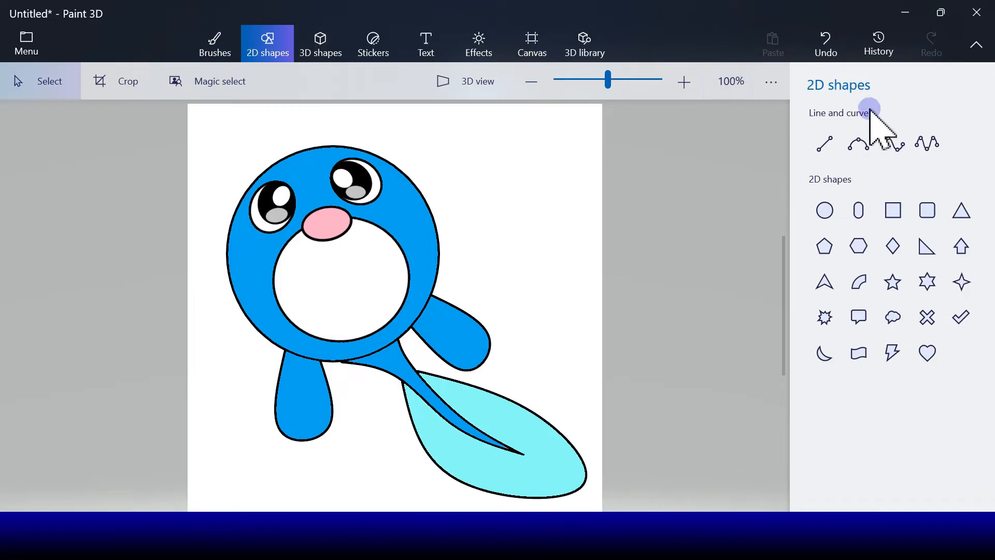
click(894, 142)
drag(329, 324, 288, 263)
drag(818, 223, 843, 223)
click(824, 155)
click(834, 212)
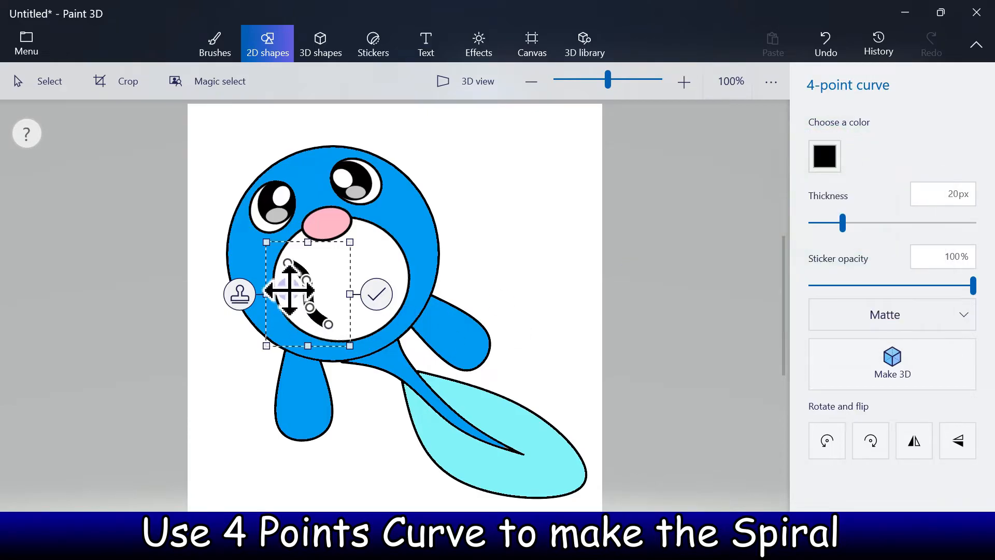
drag(289, 267, 316, 251)
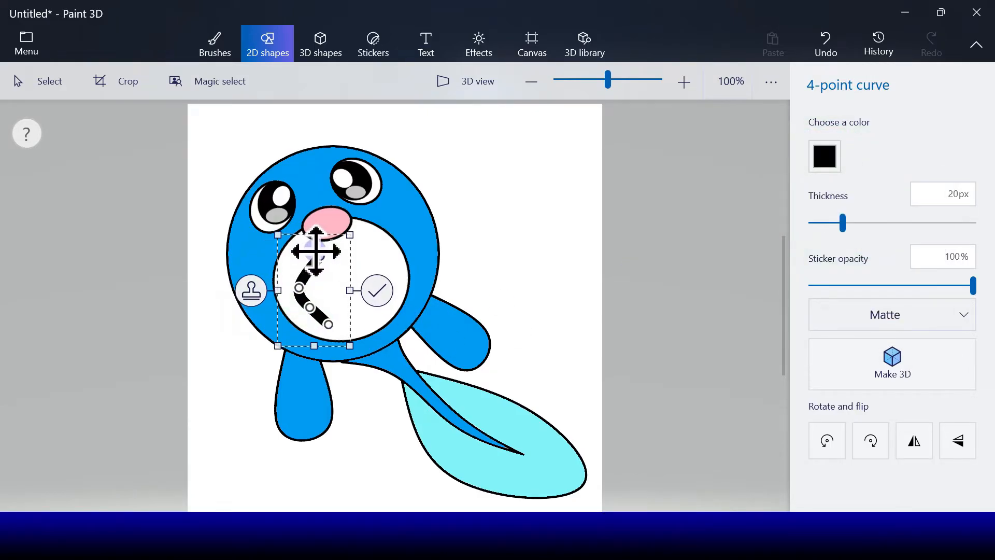
drag(842, 223, 831, 224)
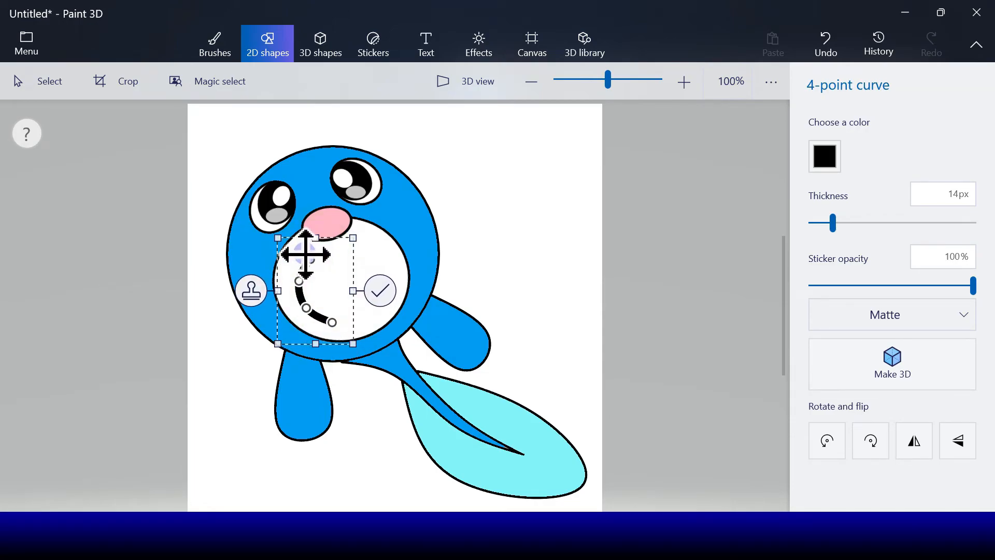
click(380, 291)
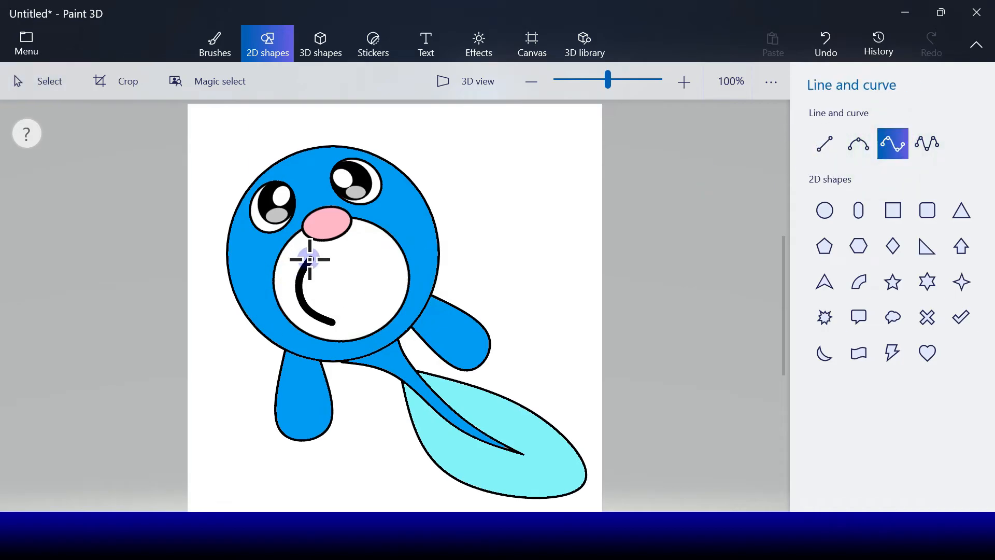
Continue the belly spiral with a black 14 px 4-point curve arching from the first arc's upper end over to the belly's right side
drag(390, 259, 387, 278)
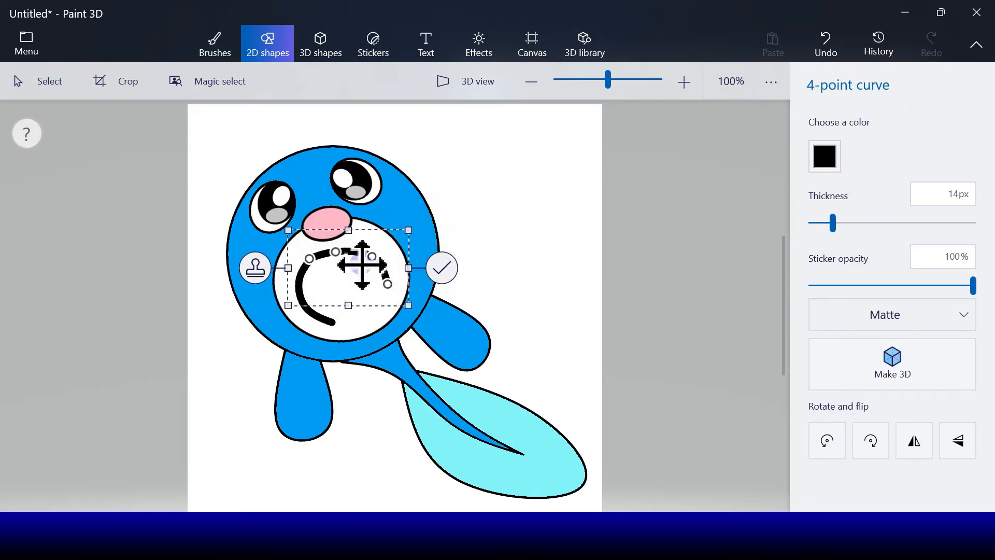
drag(336, 252, 333, 243)
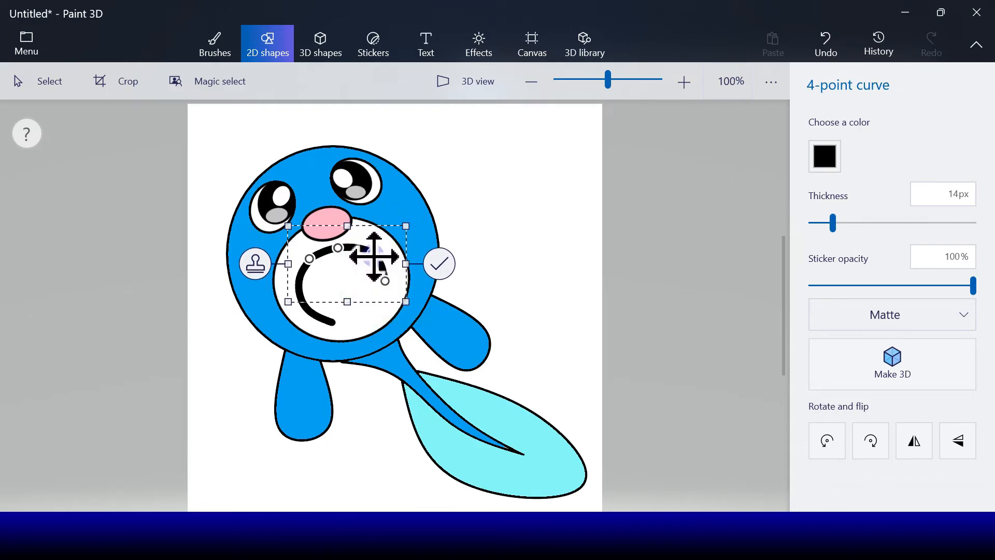
click(440, 264)
Add another 14 px 4-point curve from the upper arc's right end, bending around below and back inside the spiral's lower left
click(892, 143)
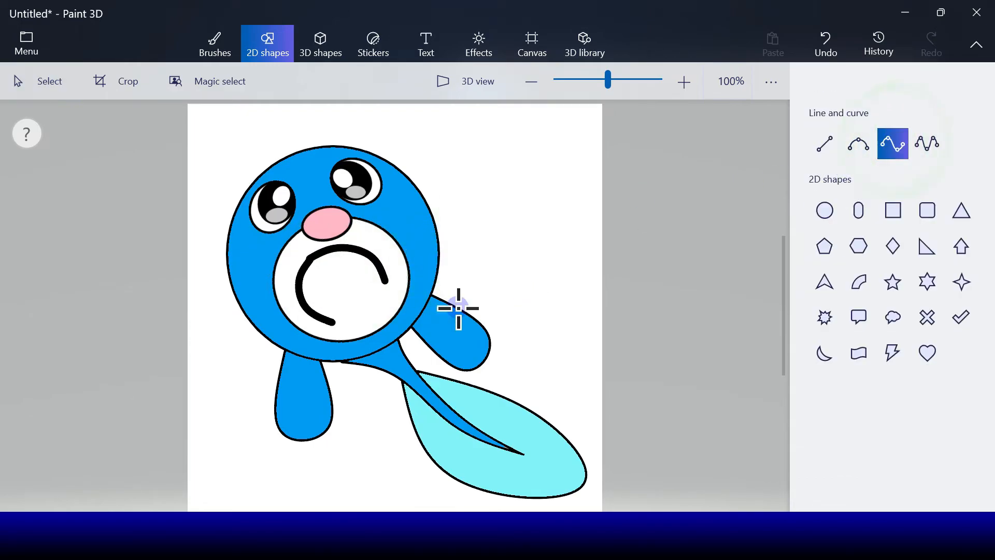
drag(322, 300, 340, 292)
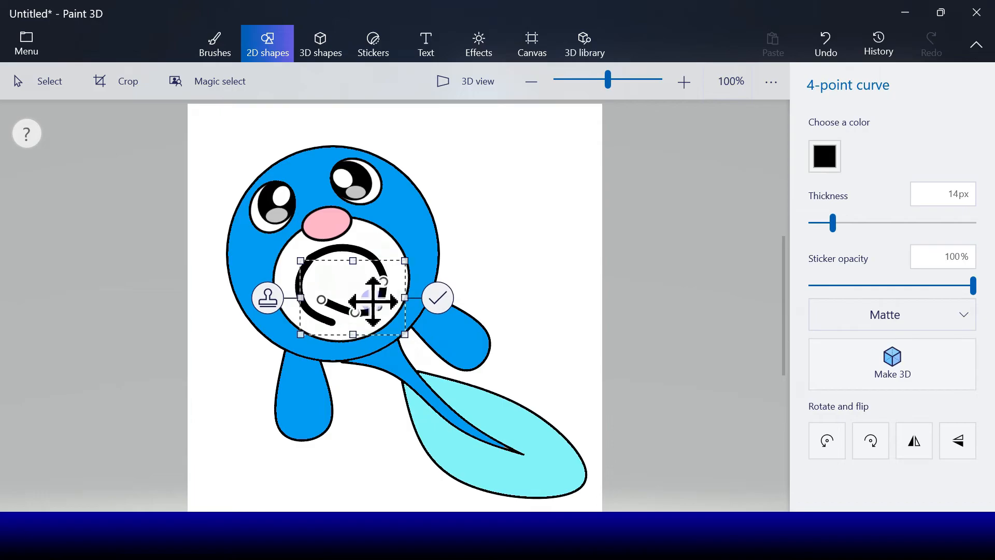
drag(323, 299, 328, 299)
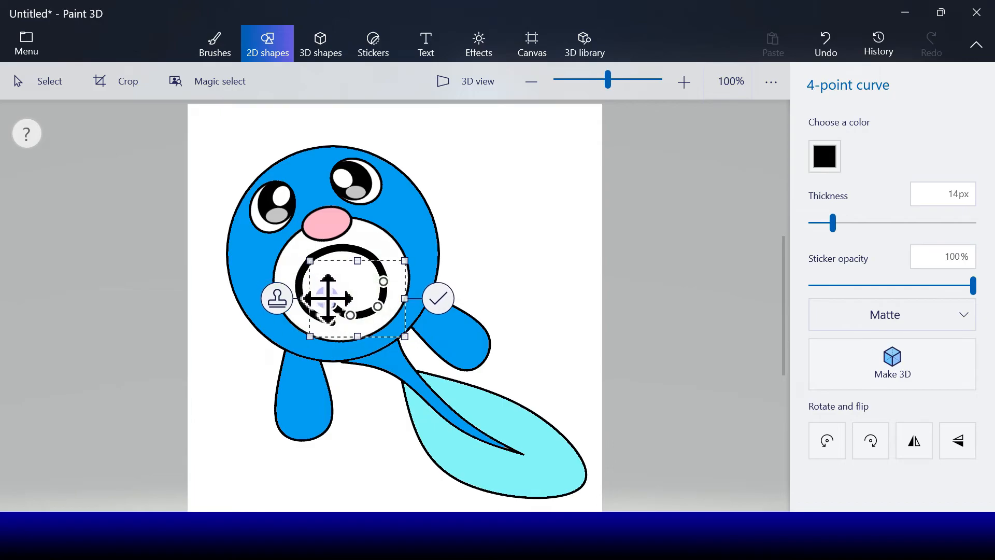
click(439, 298)
Extend the spiral inward with a 4-point curve rising along its inner left side and bending over toward the right
click(904, 148)
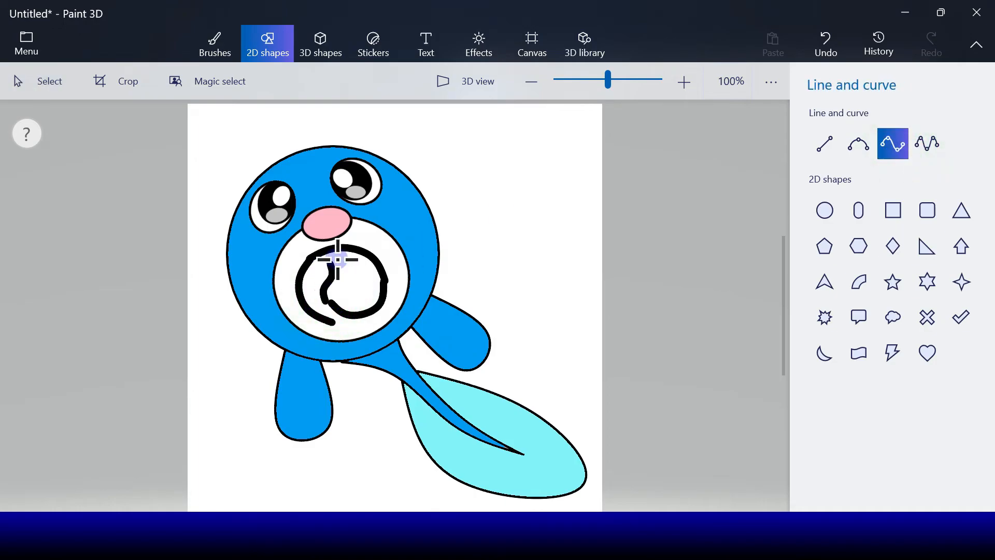
drag(358, 268, 357, 267)
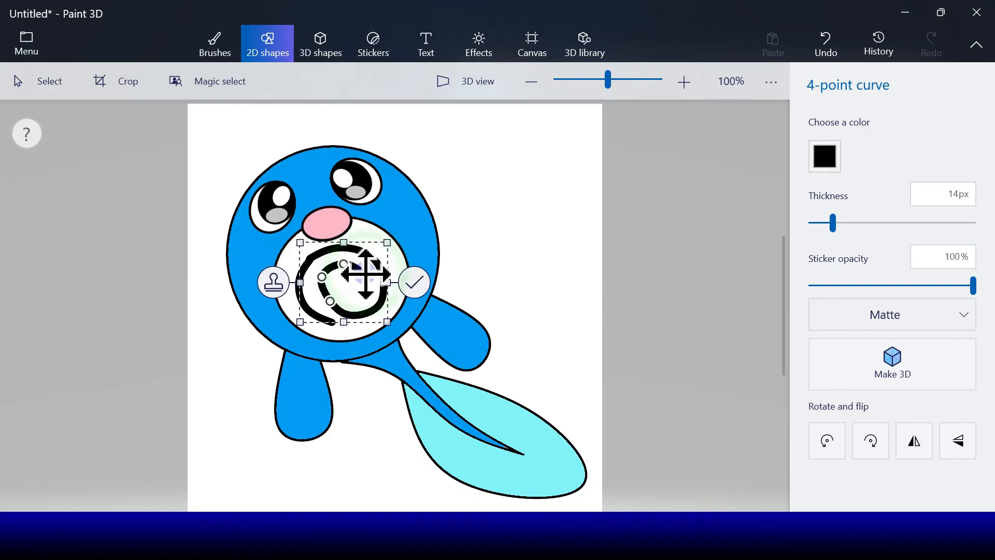
click(407, 285)
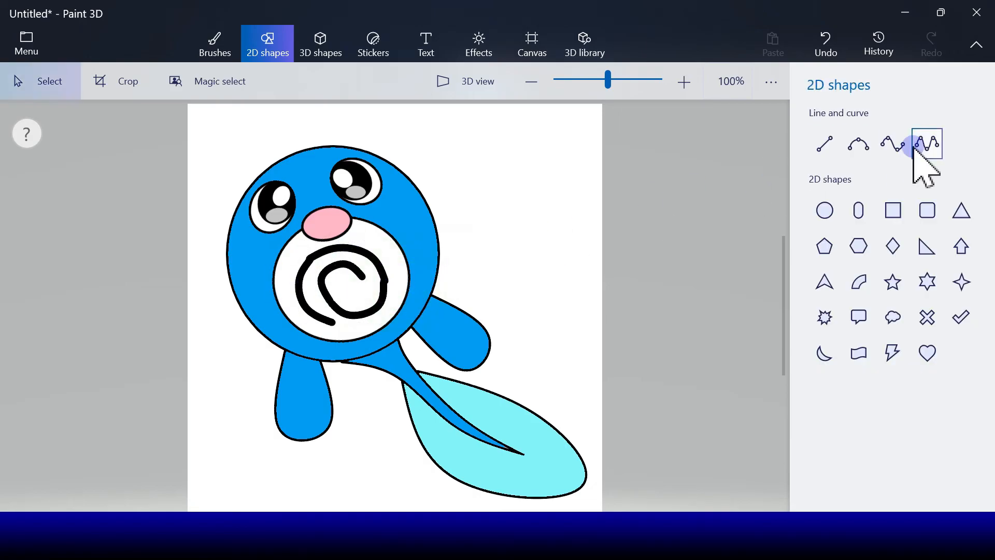
Finish the spiral's center with a small 4-point curve looping down from the inner arc's right end and curling up in the middle
click(893, 147)
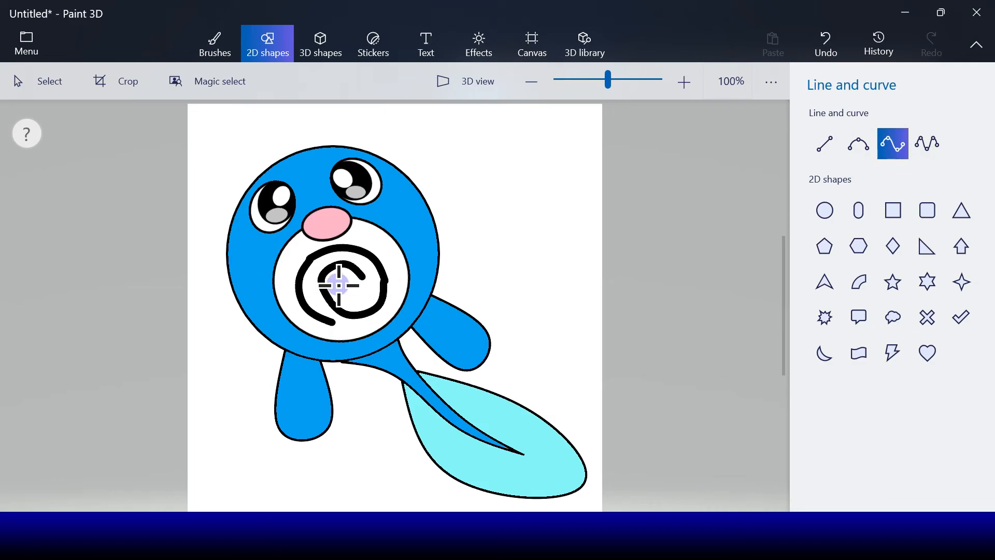
drag(364, 279, 346, 279)
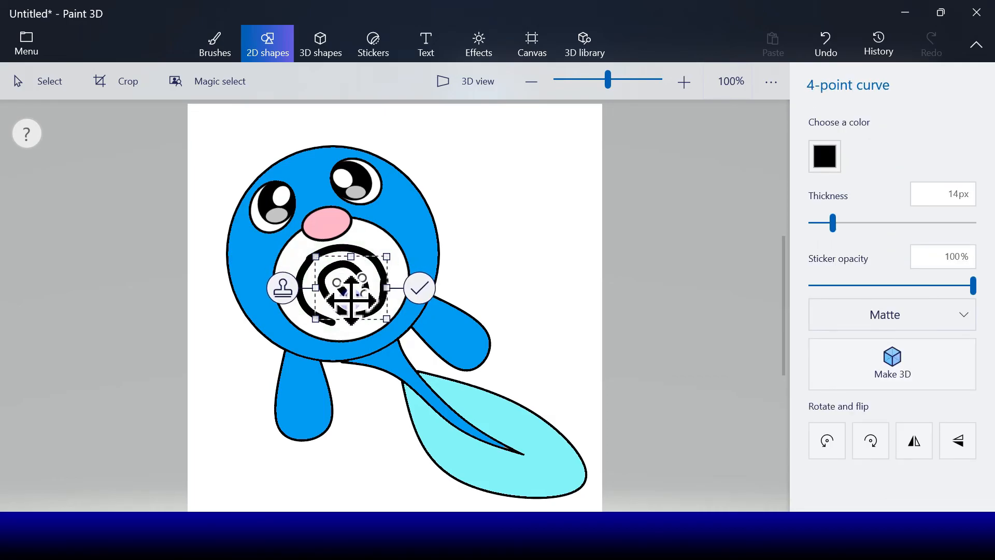
drag(339, 293, 336, 278)
click(421, 288)
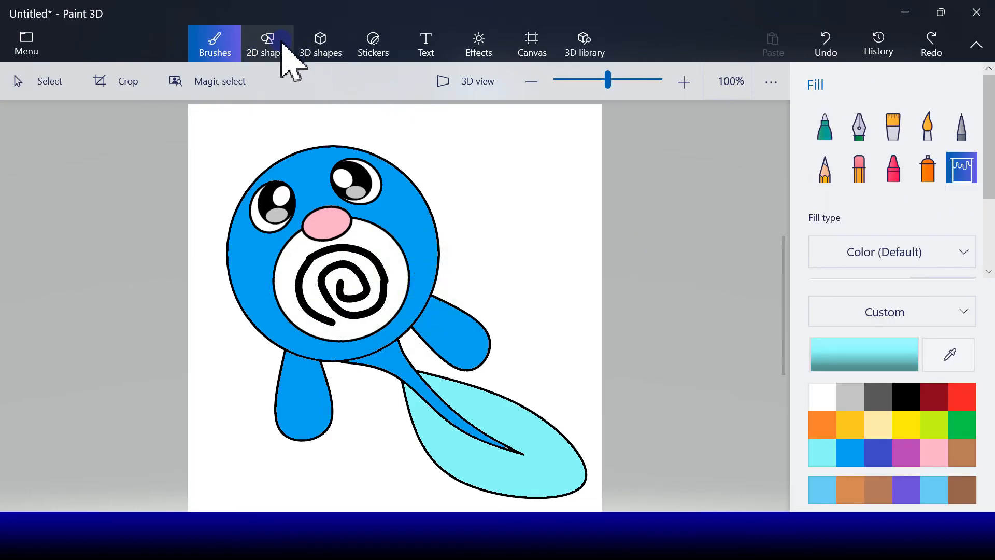
Draw a short, slightly arched mouth line on the pink lips with a black 5 px 3-point curve
click(282, 42)
click(870, 144)
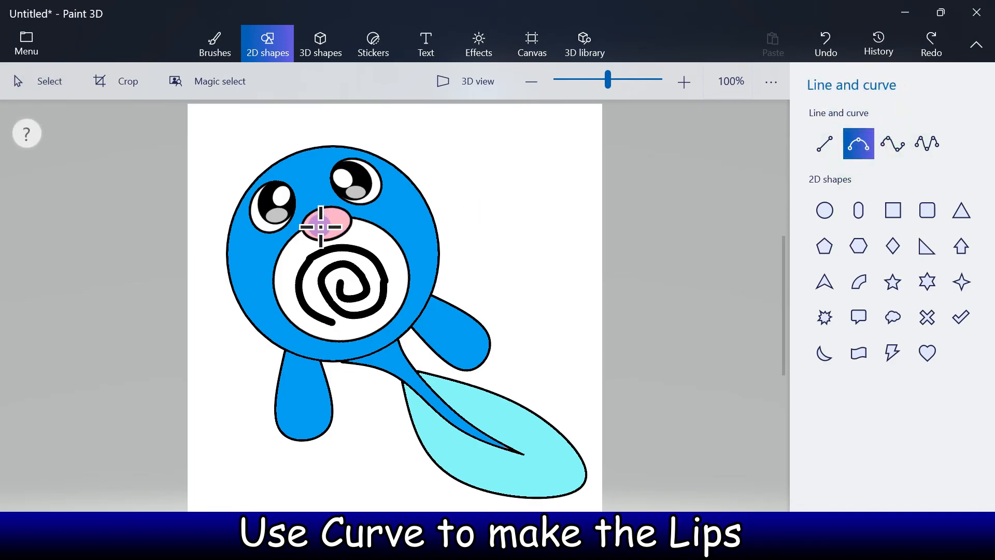
drag(319, 217, 331, 215)
click(819, 222)
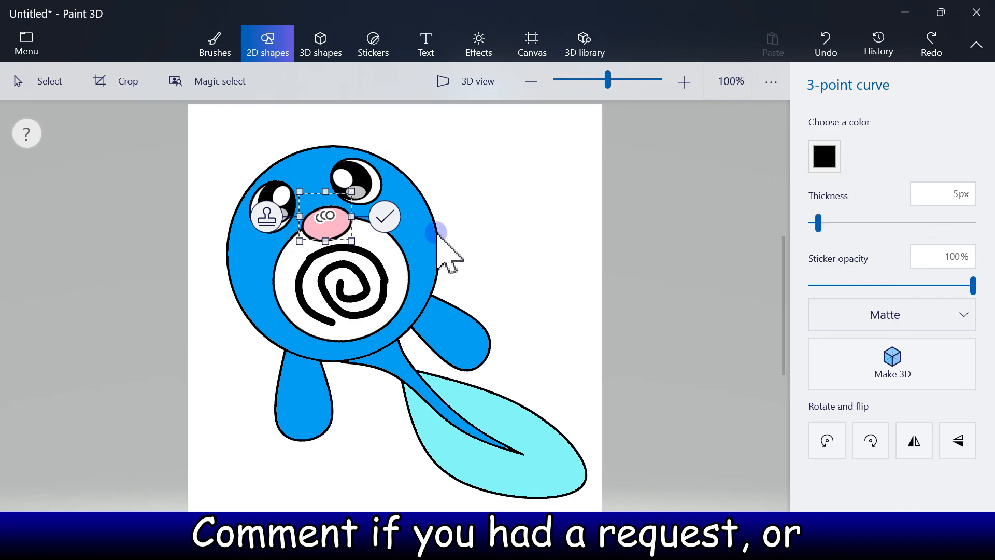
click(384, 218)
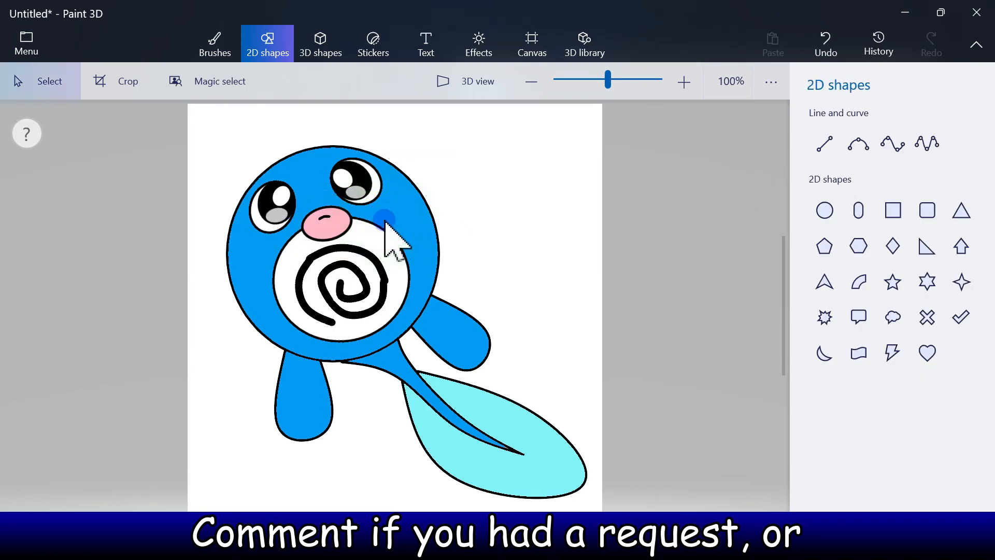
Fill the white background around the character with pale yellow
click(215, 44)
click(909, 420)
click(884, 423)
click(592, 306)
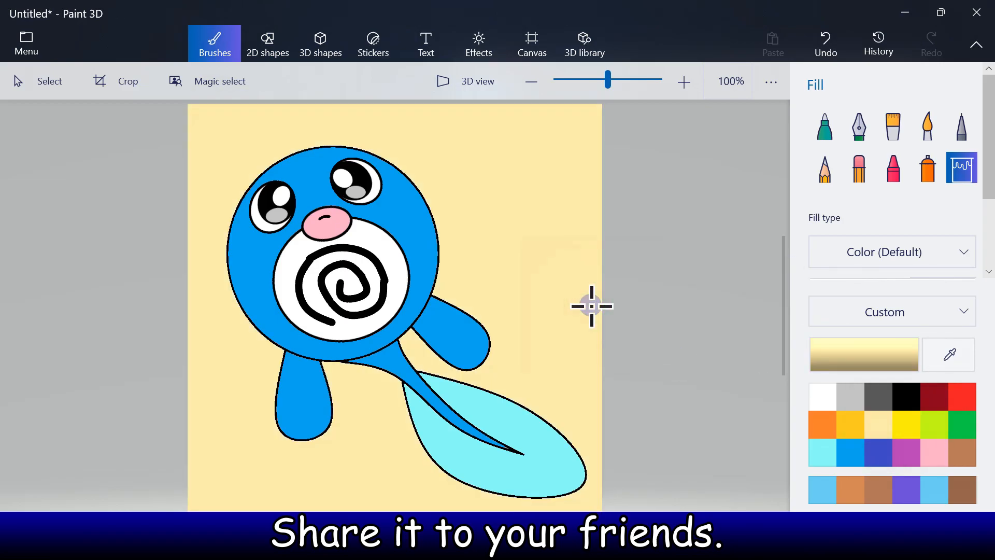